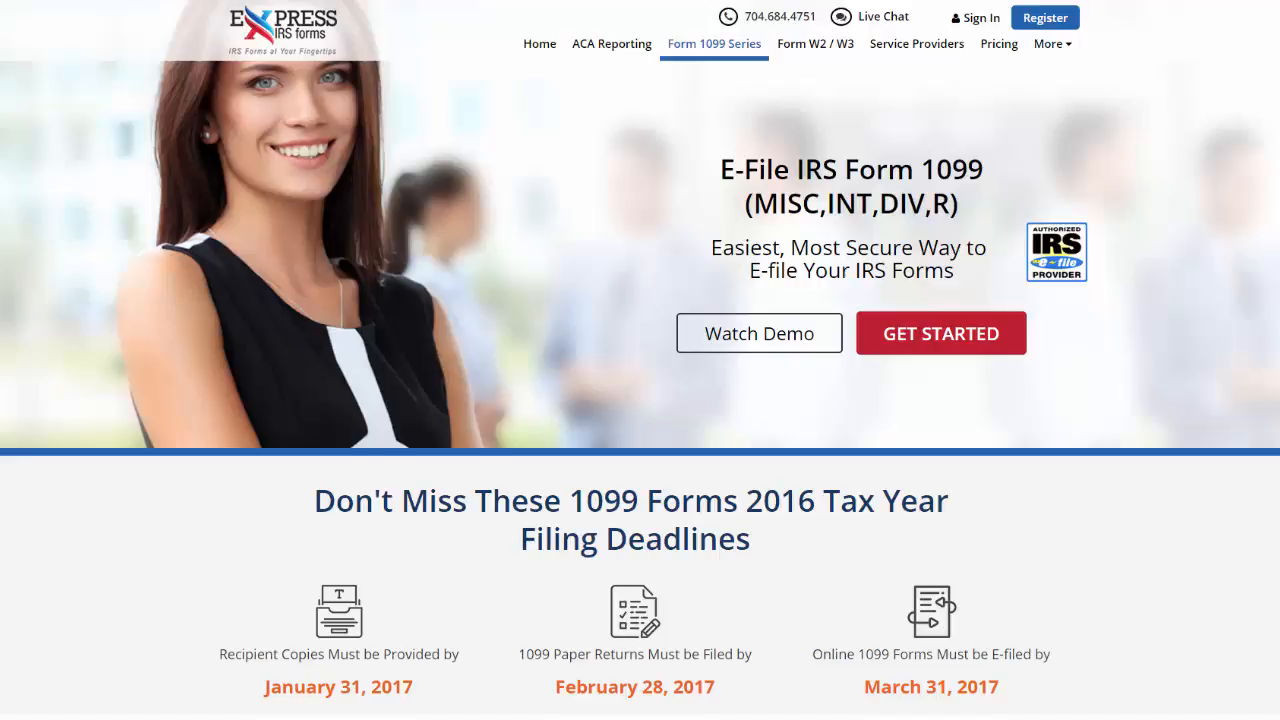
# Review the filing deadlines, the five e-filing steps and the pricing calculator on the Form 1099 Series page.
pyautogui.scroll(-1, 640, 390)
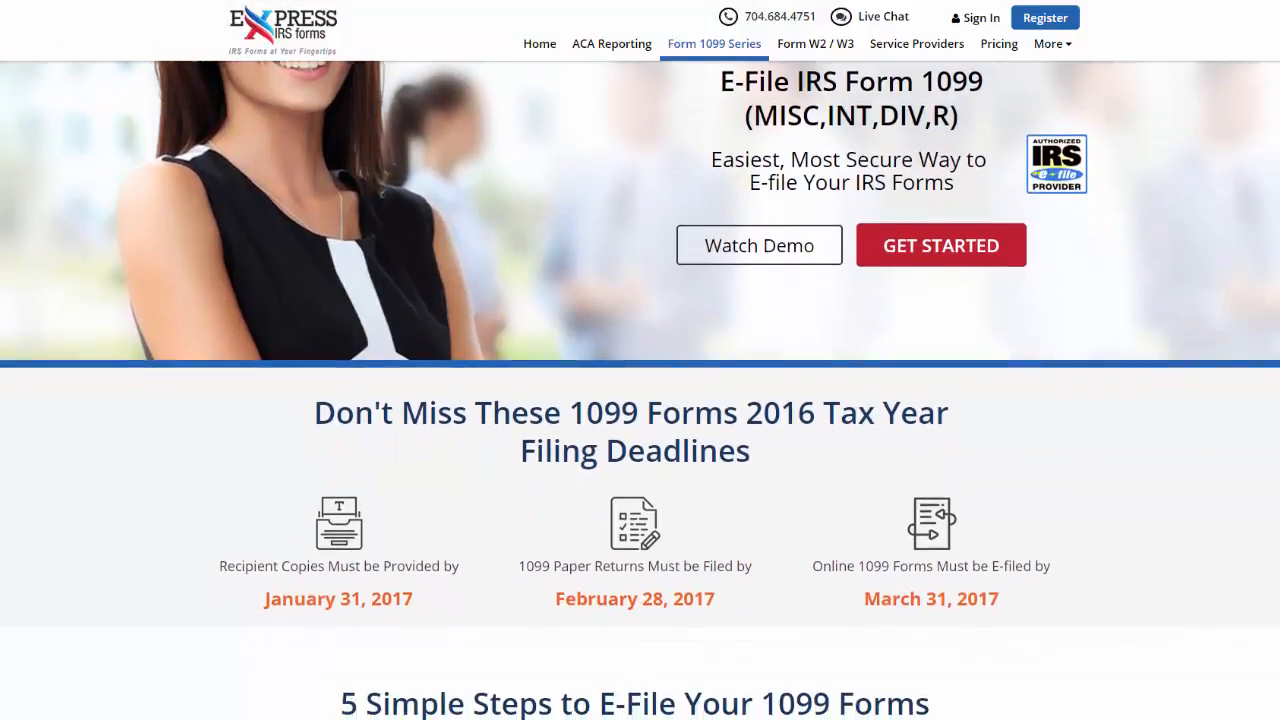
pyautogui.scroll(-1, 640, 390)
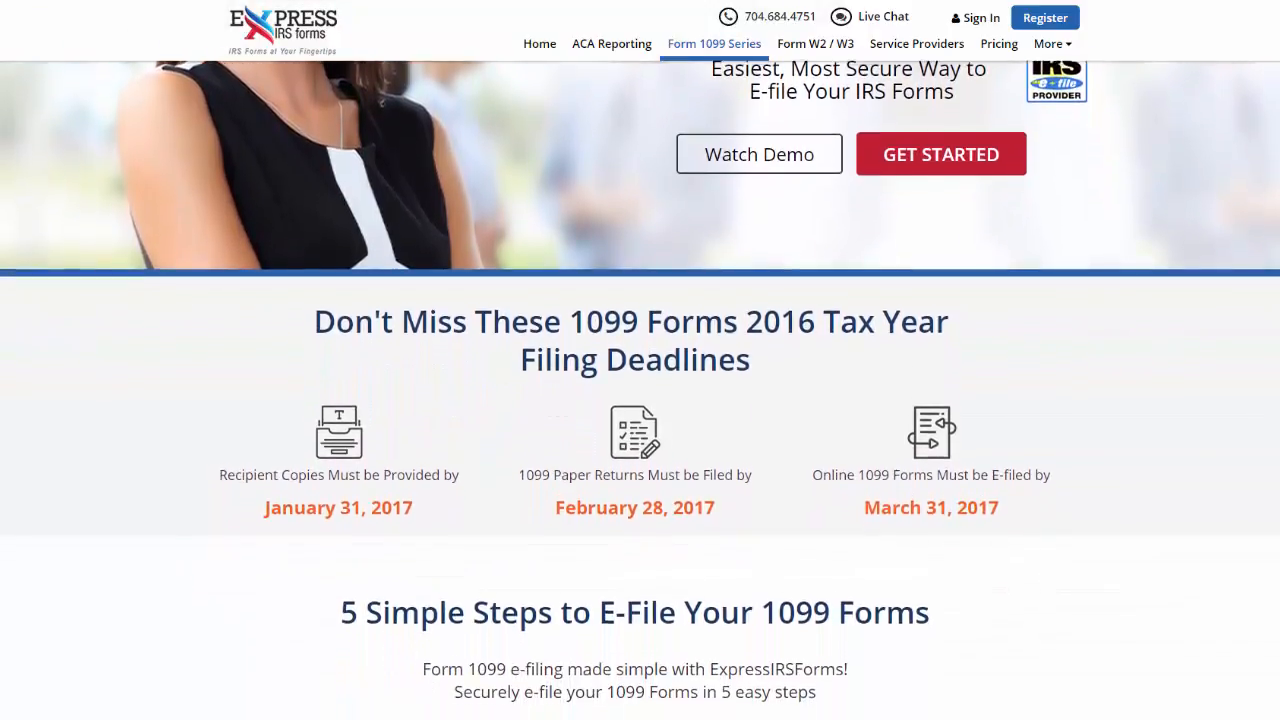
pyautogui.scroll(-1, 640, 390)
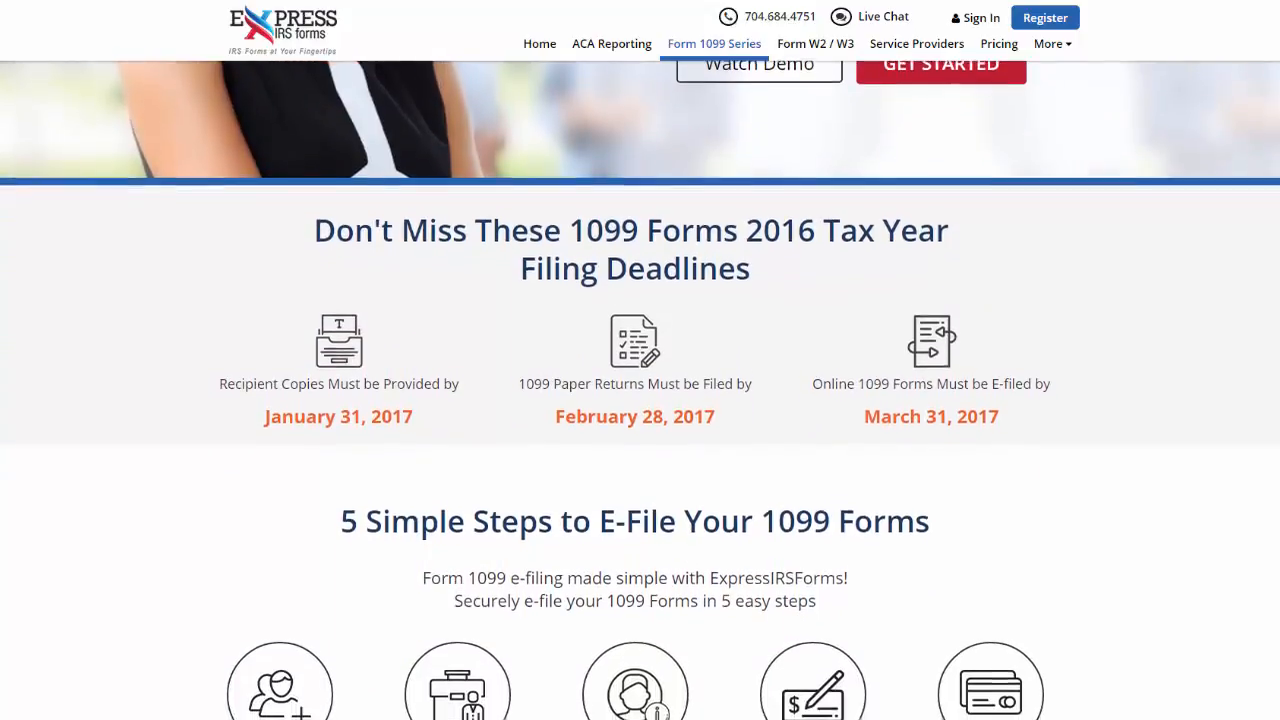
pyautogui.scroll(-1, 640, 390)
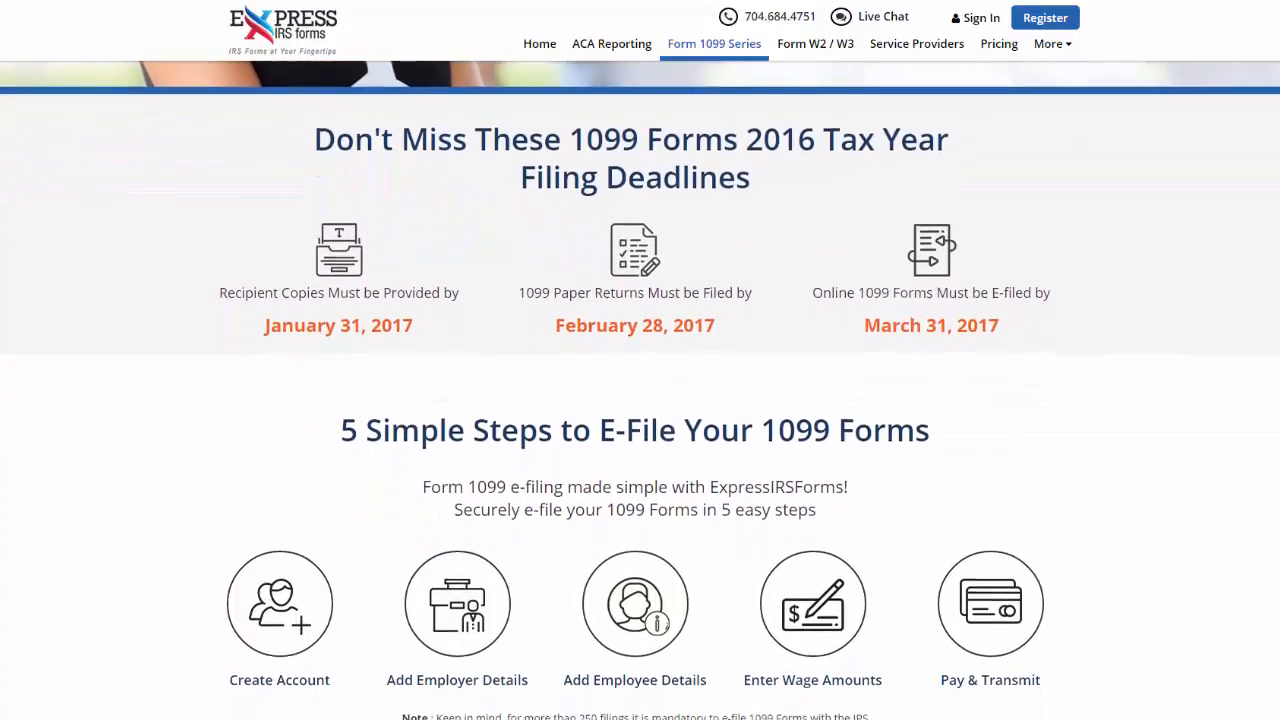
pyautogui.scroll(-1, 640, 390)
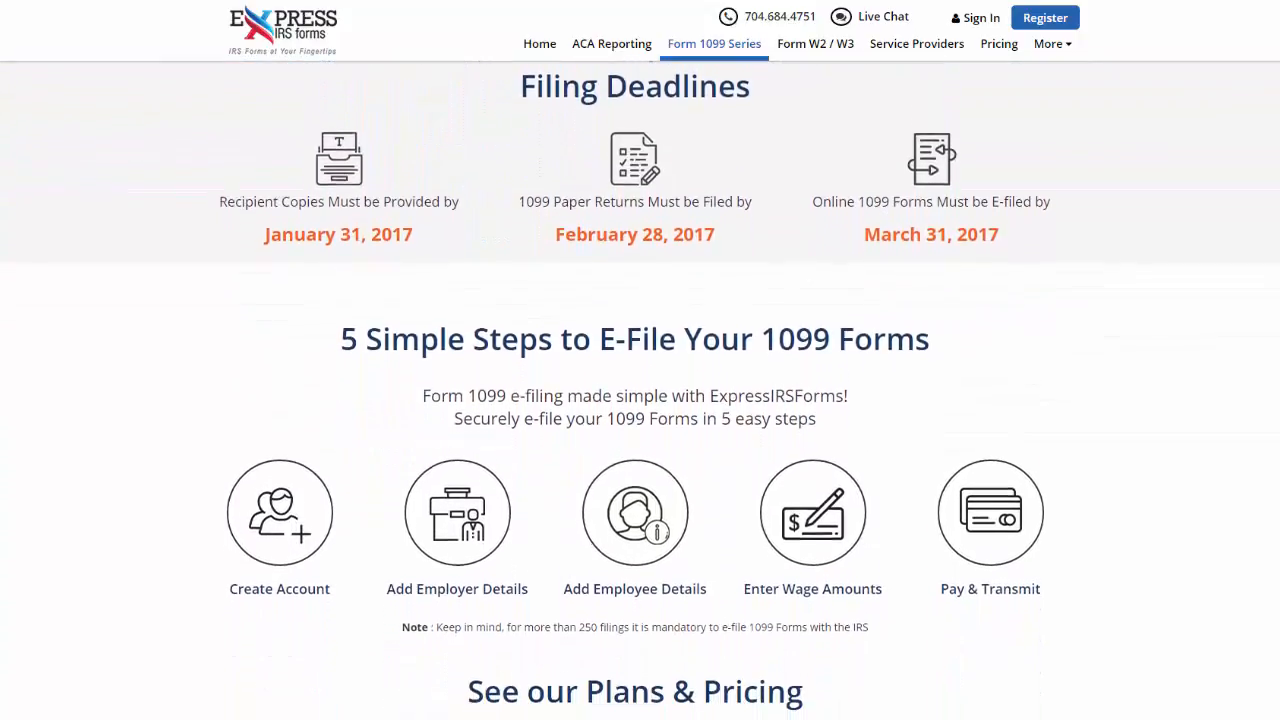
pyautogui.scroll(-1, 640, 390)
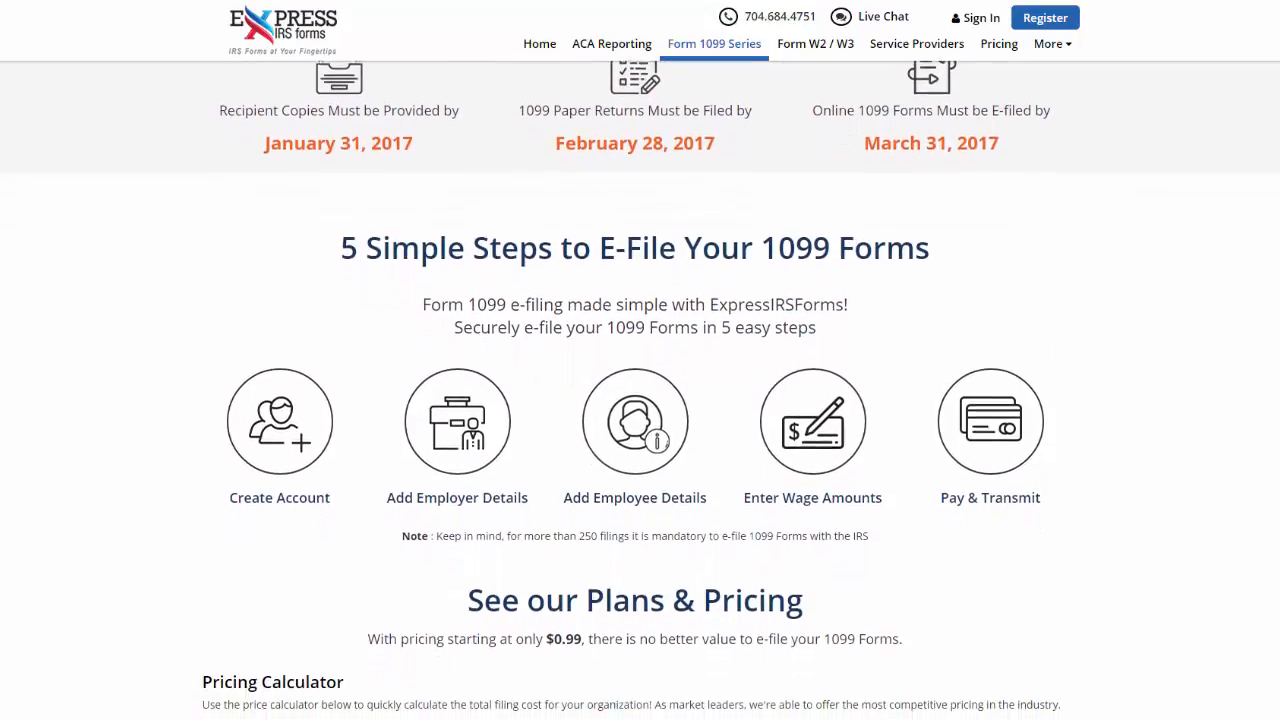
pyautogui.scroll(-1, 640, 390)
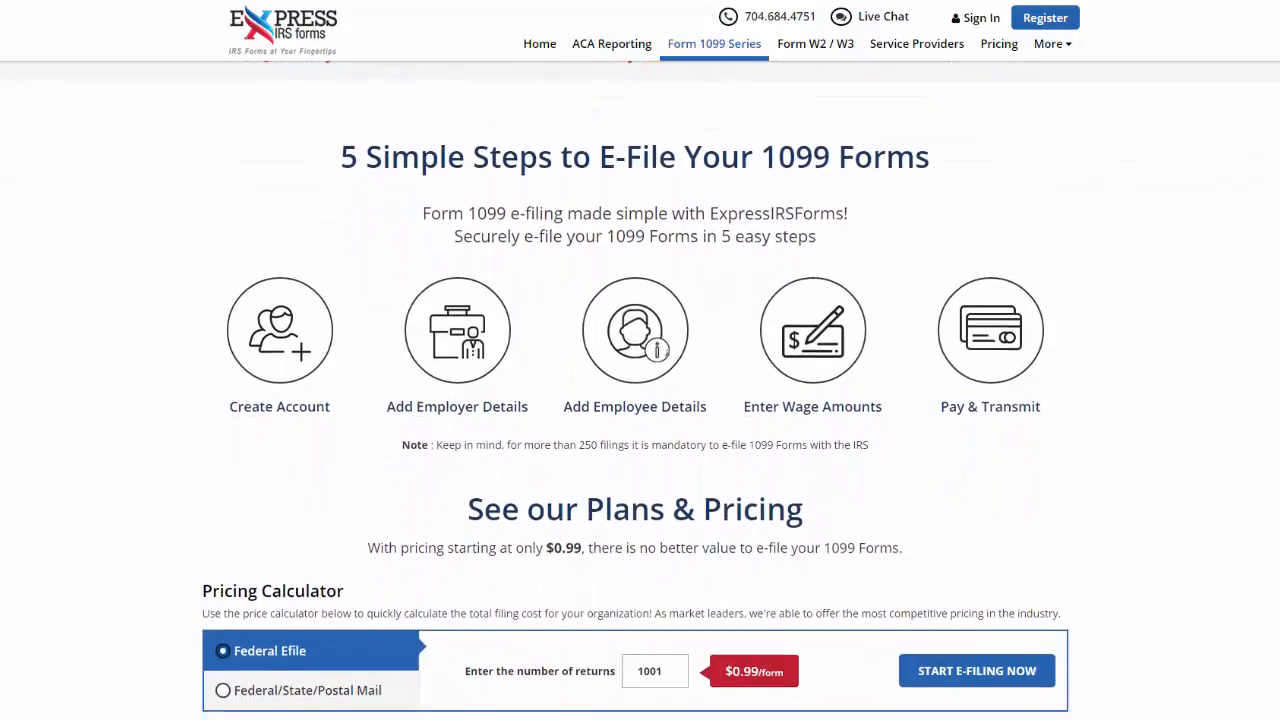
pyautogui.scroll(-1, 640, 390)
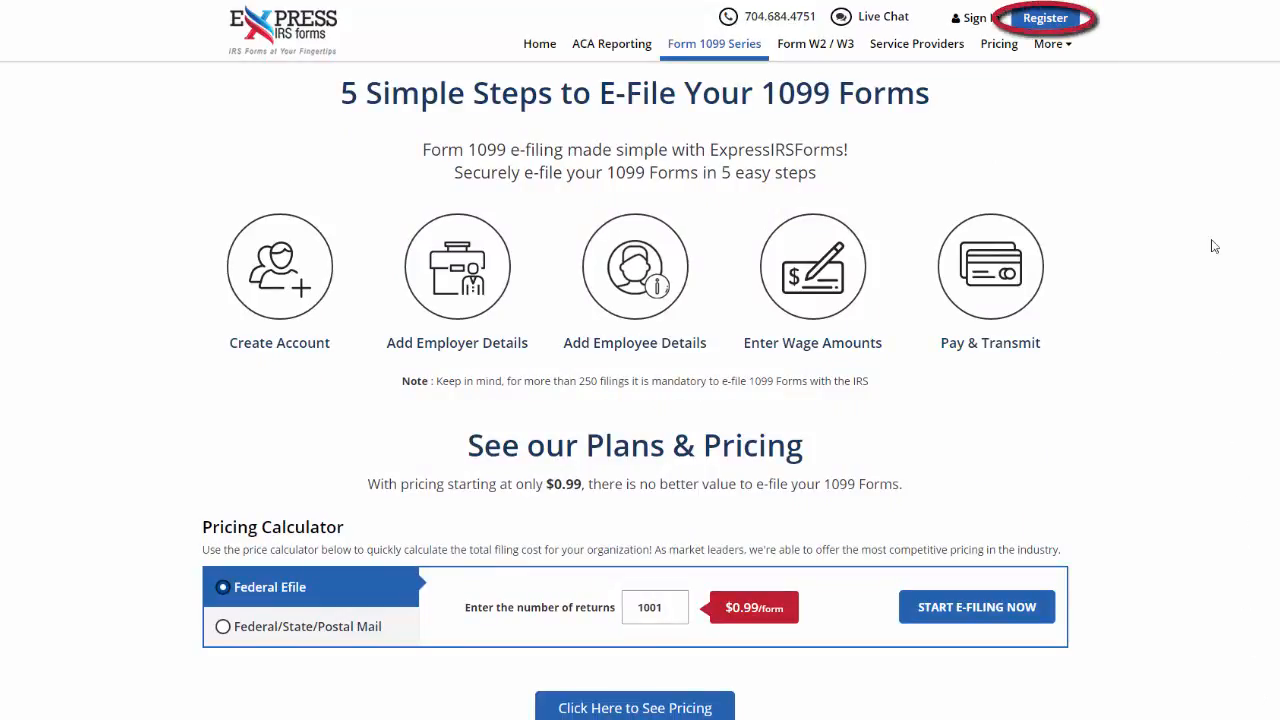
# Register an account with the contact's e-mail, account password, name and phone number, referral source From a Friend, and the captcha code.
pyautogui.click(1045, 17)
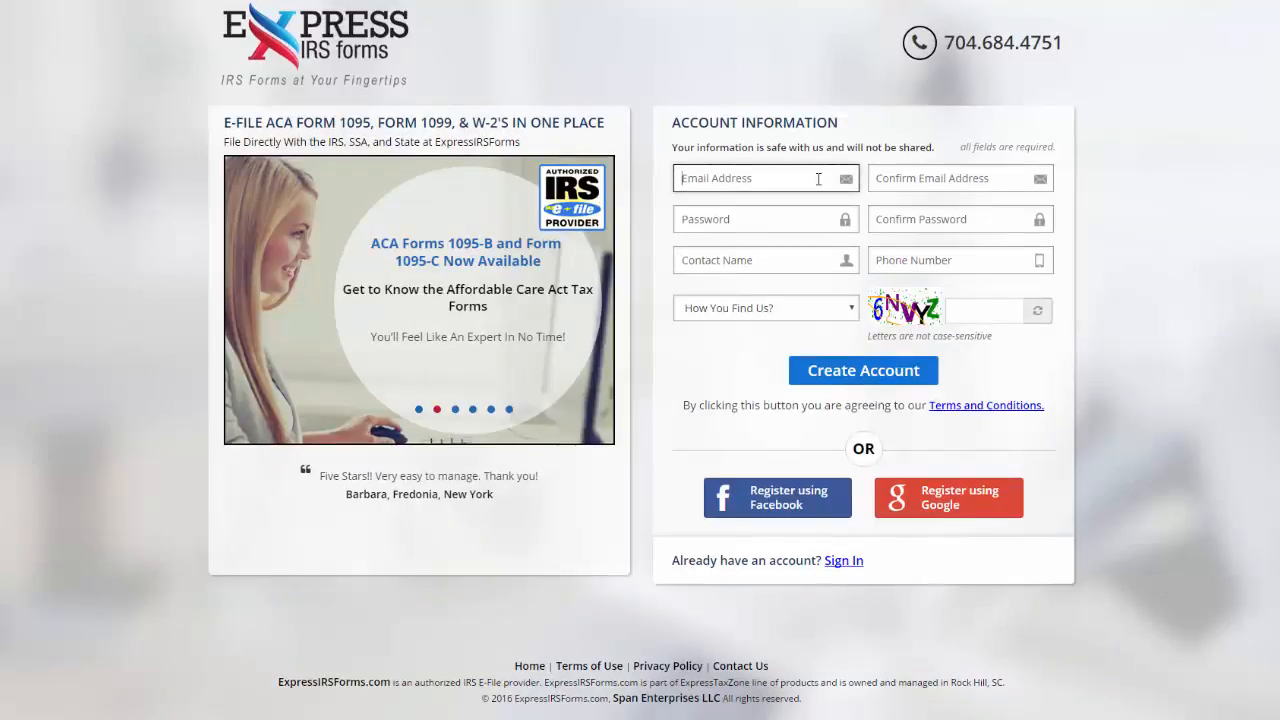
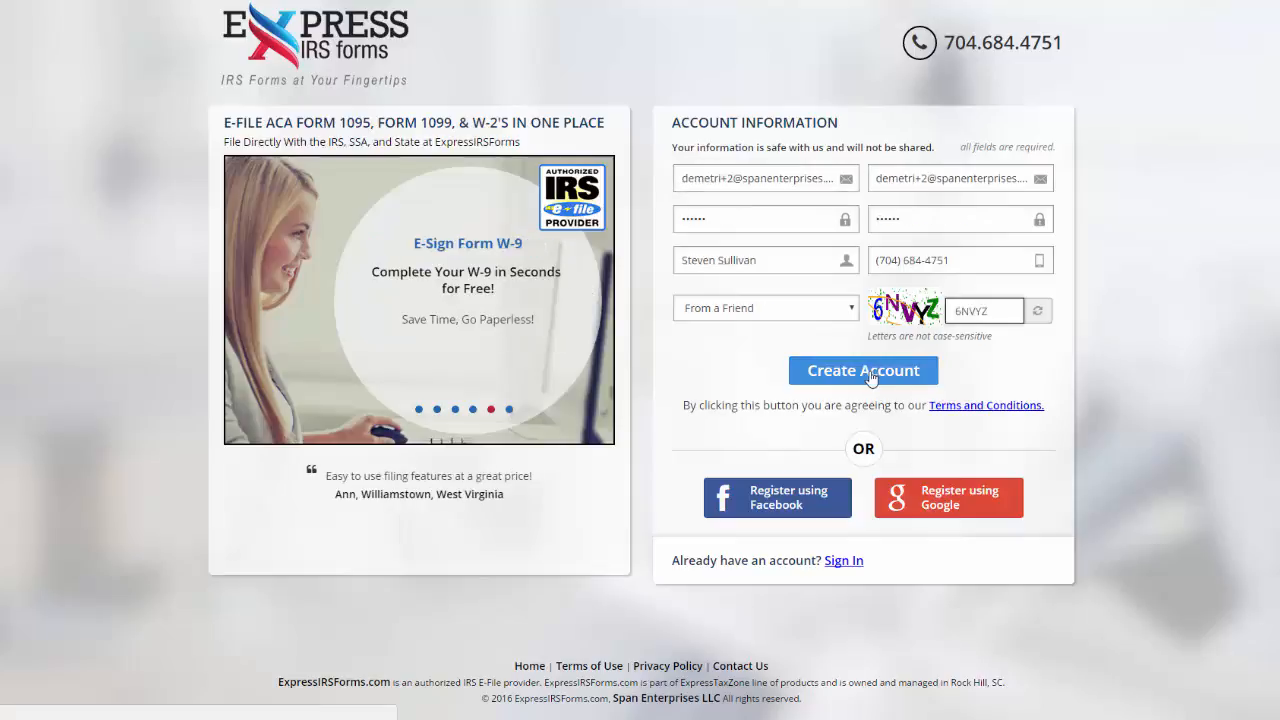
pyautogui.click(868, 372)
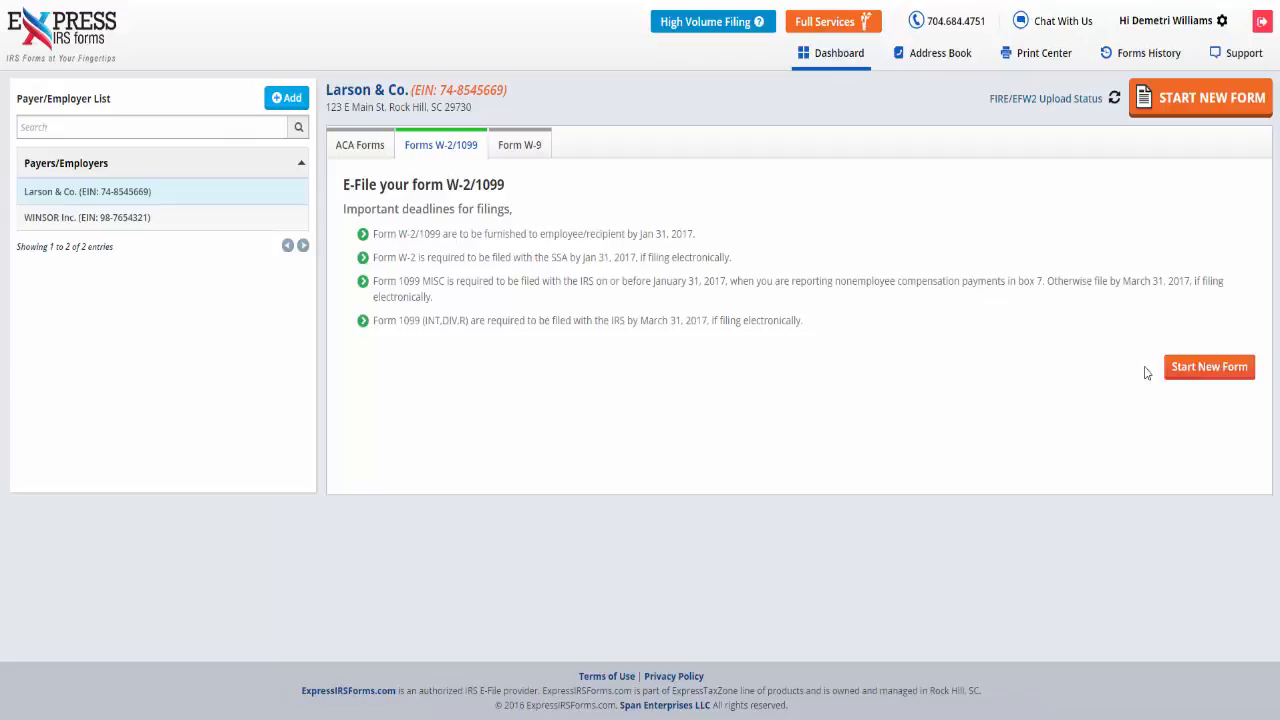
# Start a new 1099-MISC form and use the saved payer from the address book.
pyautogui.click(1210, 367)
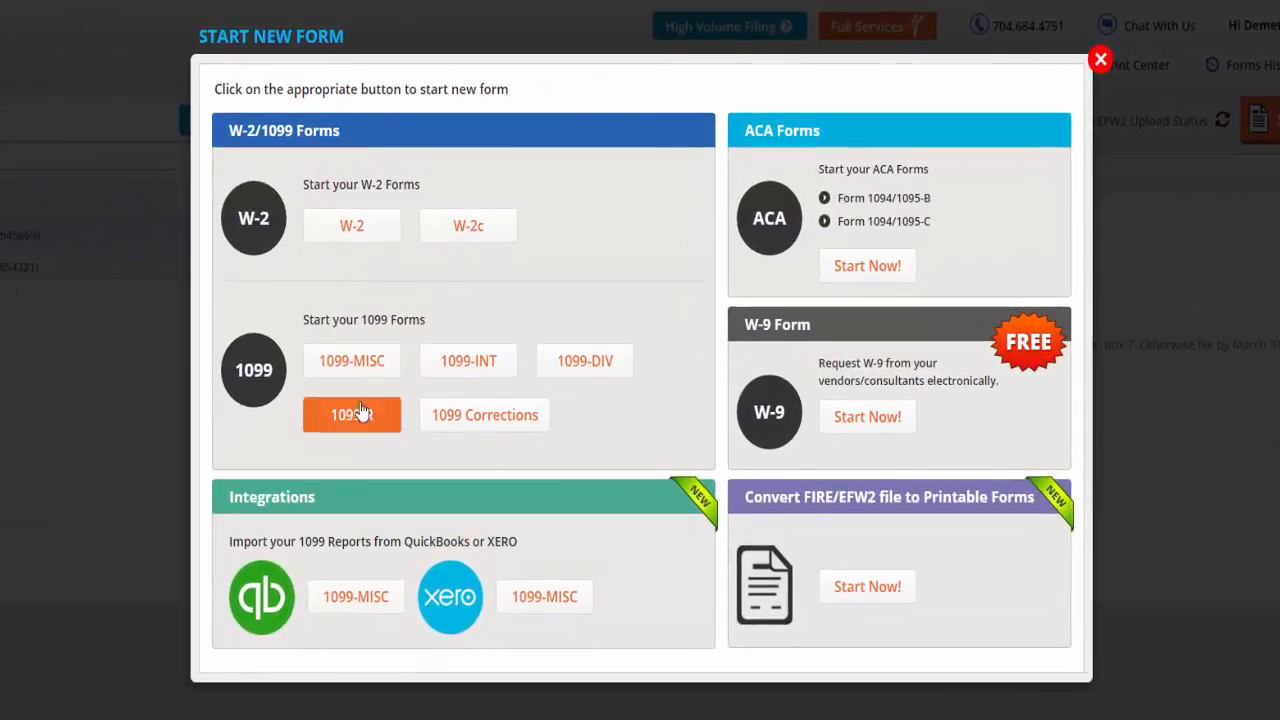
pyautogui.click(358, 366)
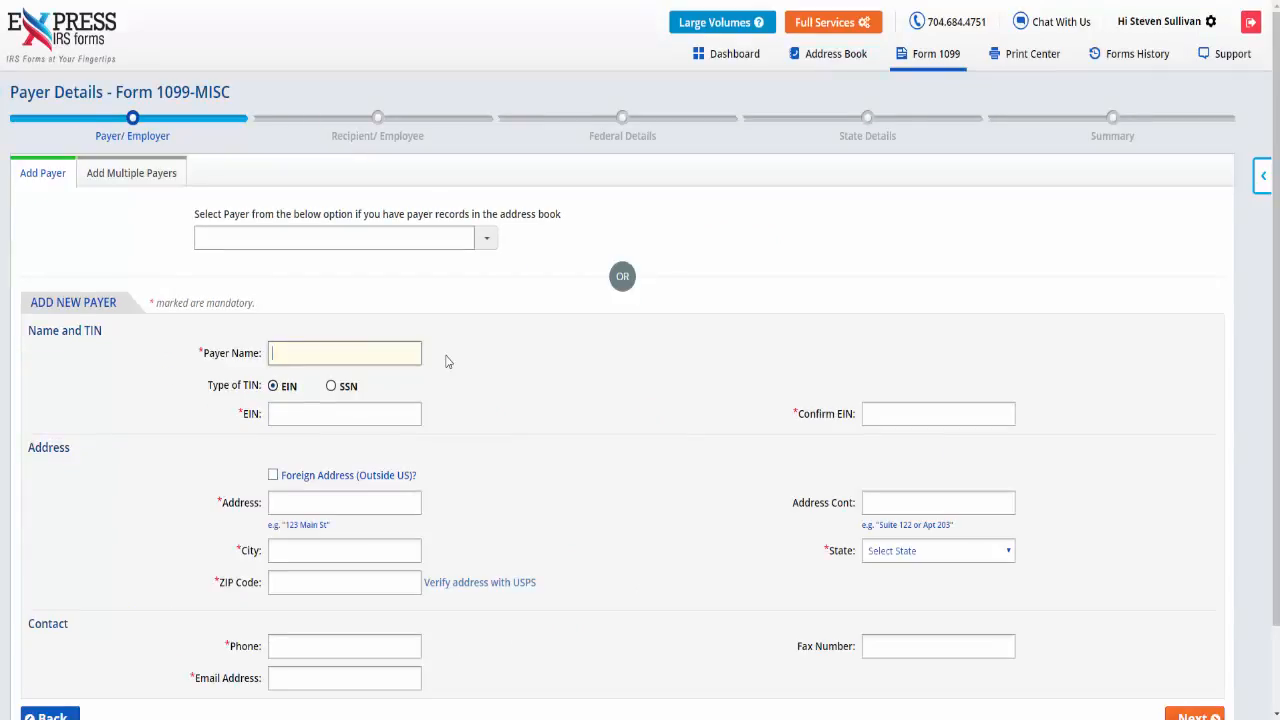
pyautogui.click(485, 244)
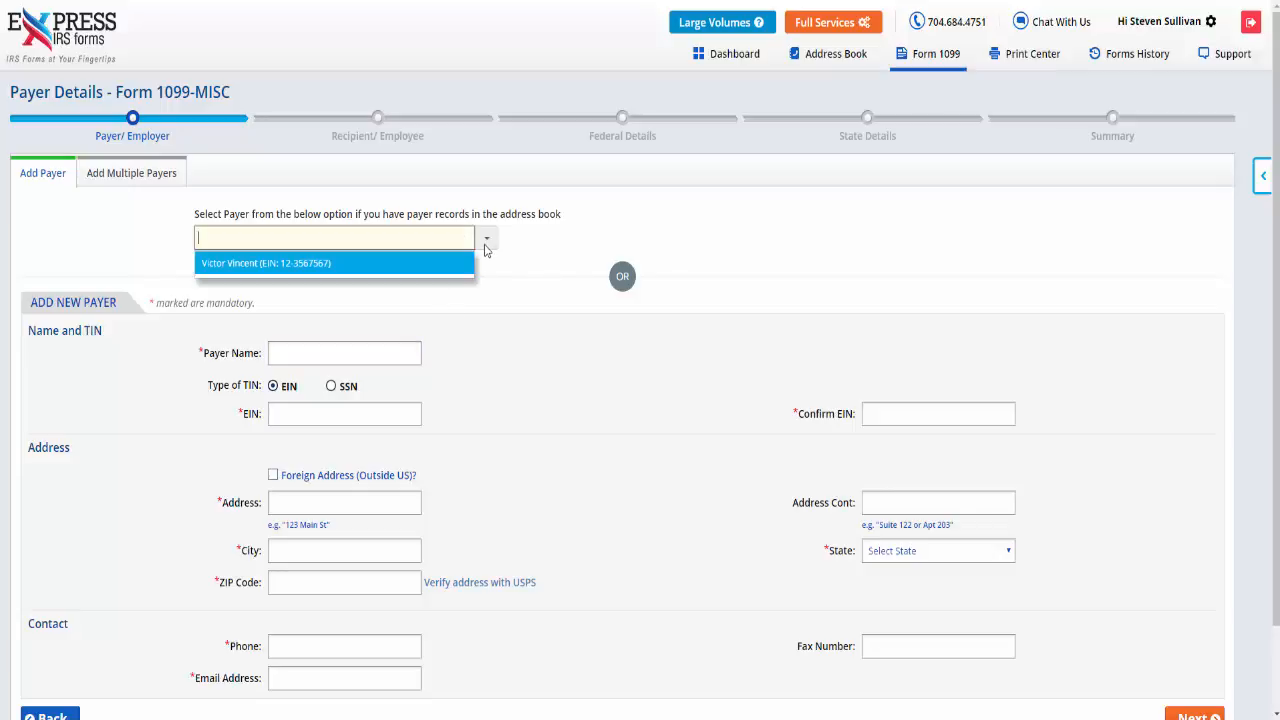
pyautogui.click(466, 263)
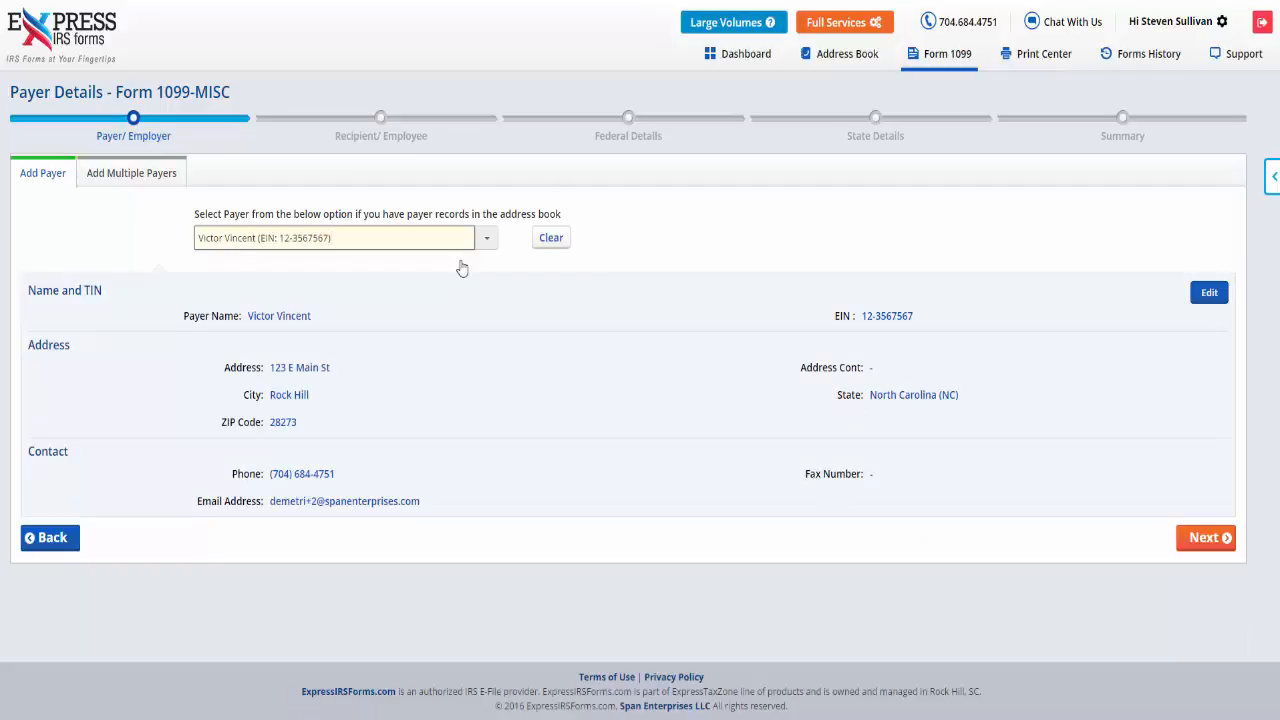
pyautogui.click(1203, 545)
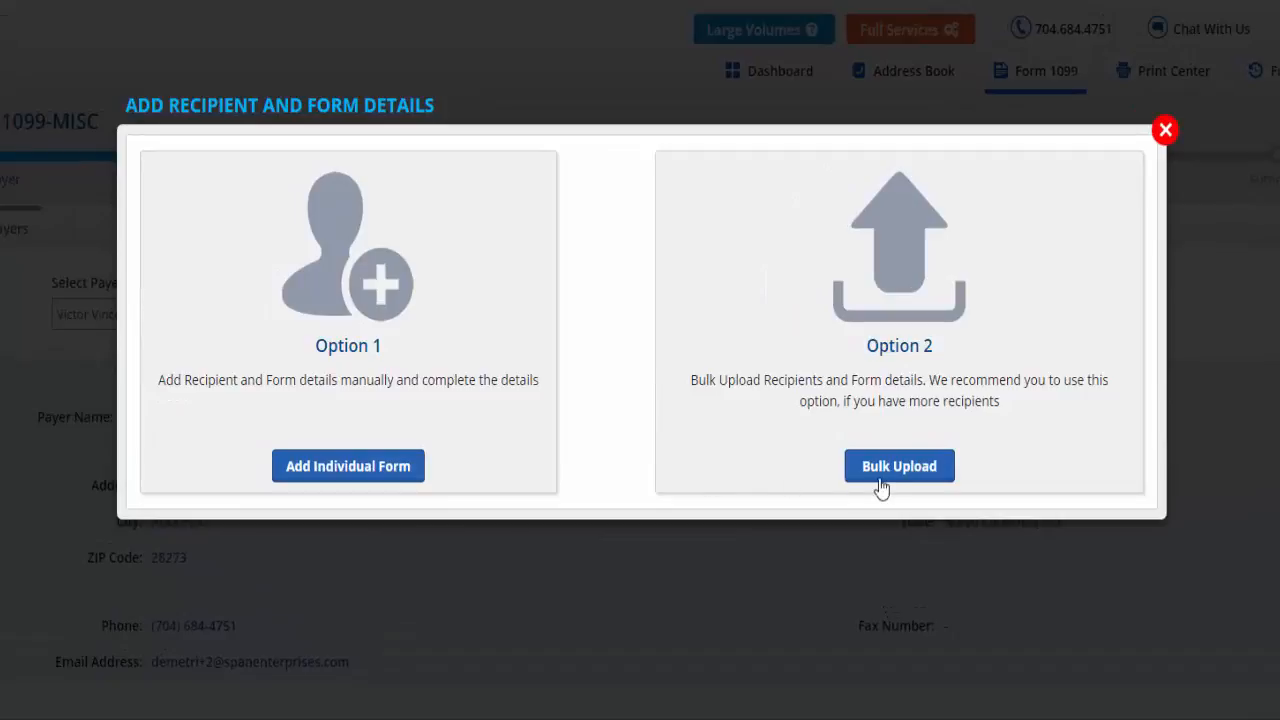
# Add an individual form, fill in the recipient's name, SSN and South Carolina address, and continue to the federal details.
pyautogui.click(348, 466)
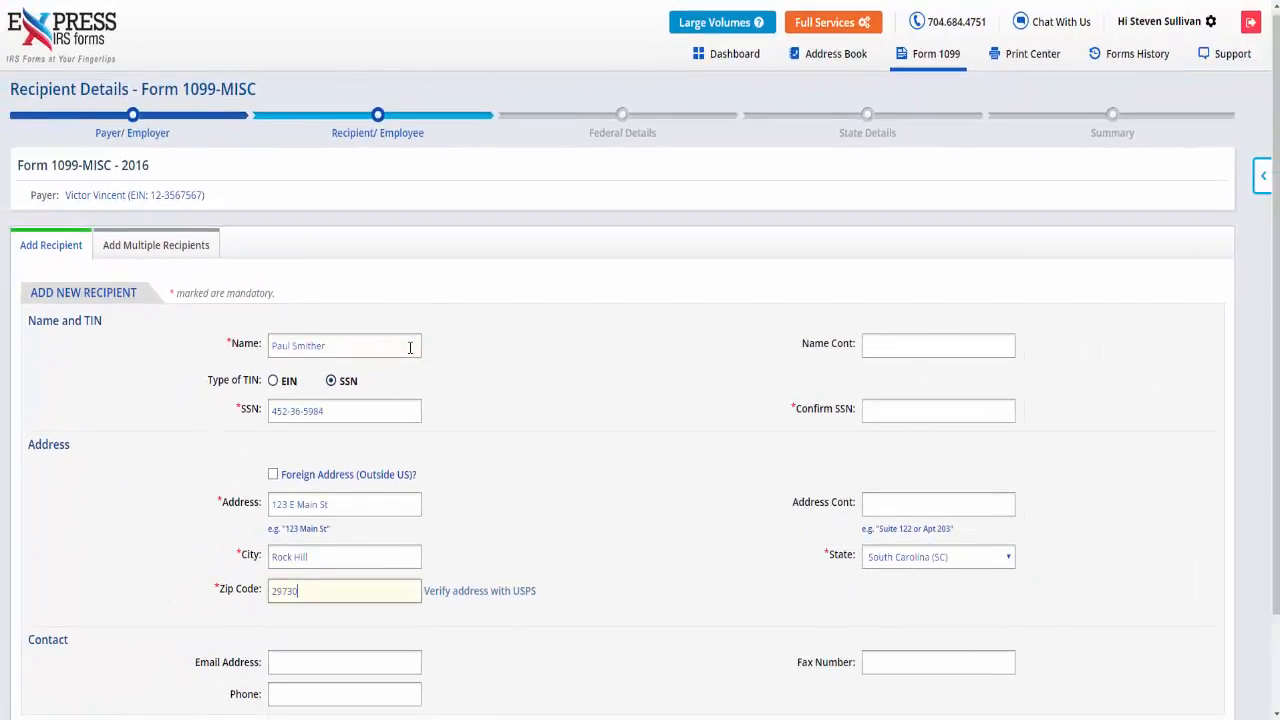
pyautogui.scroll(-2, 410, 347)
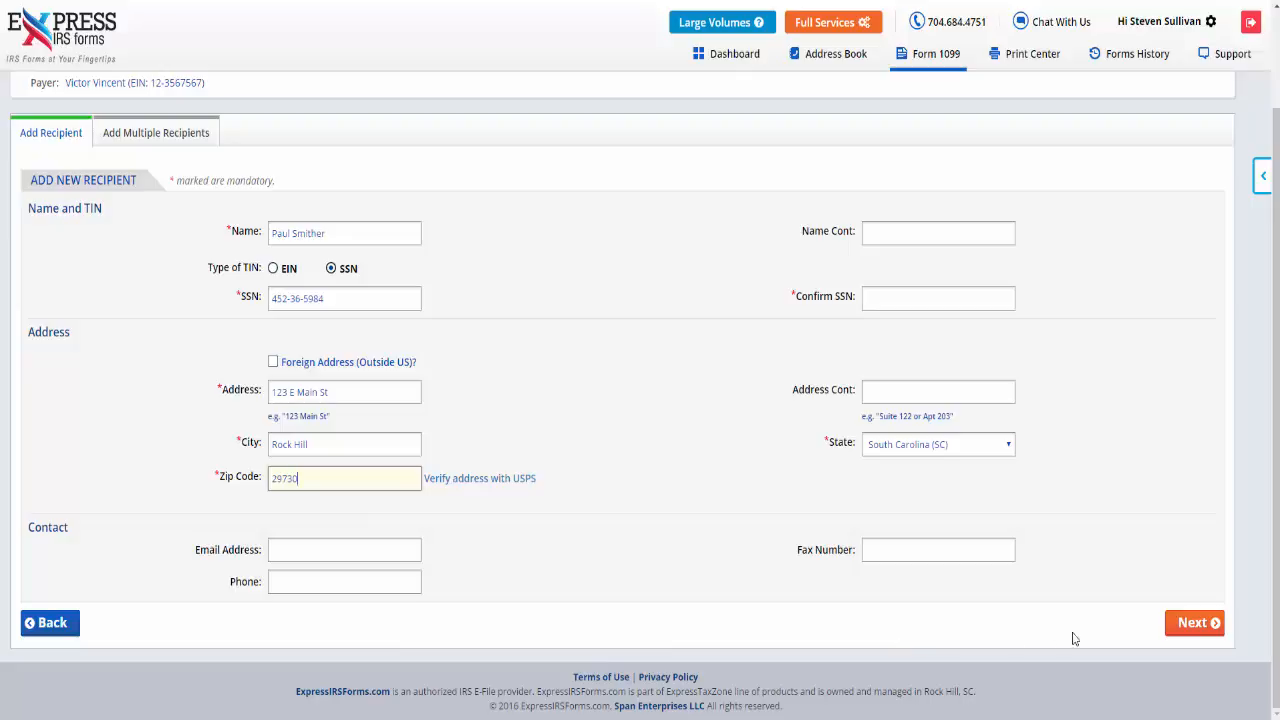
pyautogui.click(1194, 622)
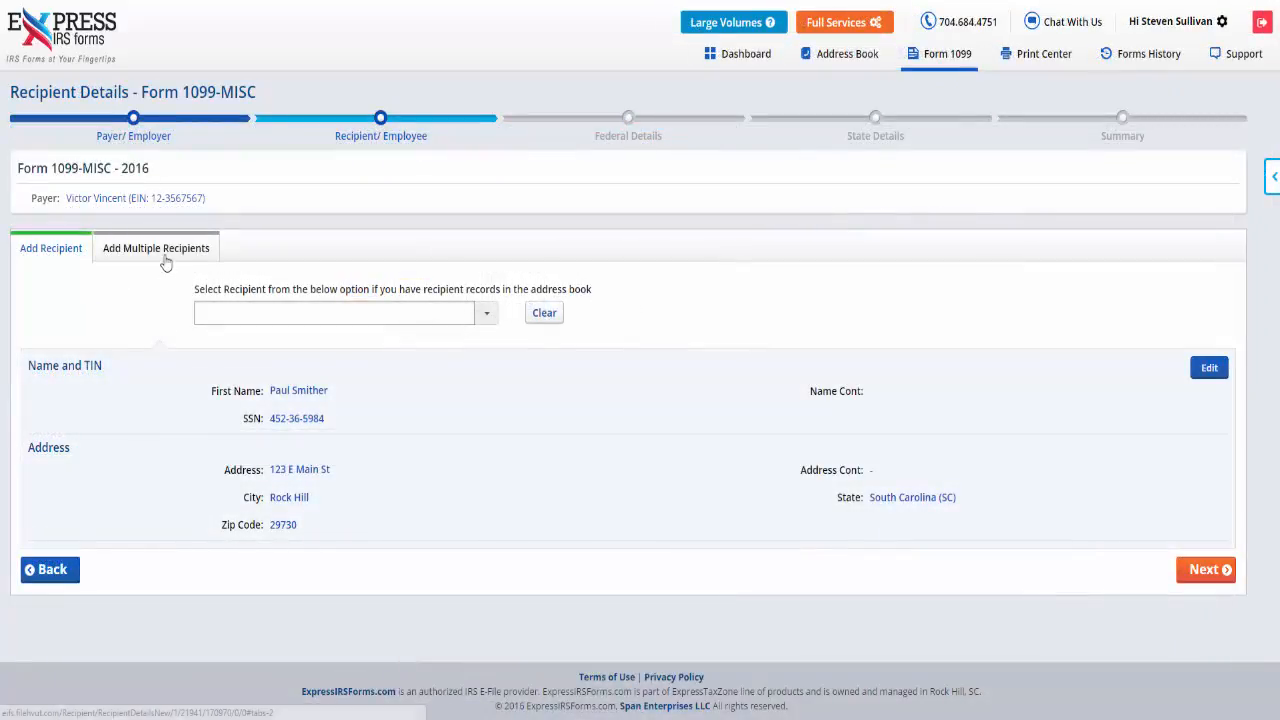
# Download the Employee/Recipient Excel template through Express Upload for multiple recipients and fill in the recipients' details.
pyautogui.click(160, 250)
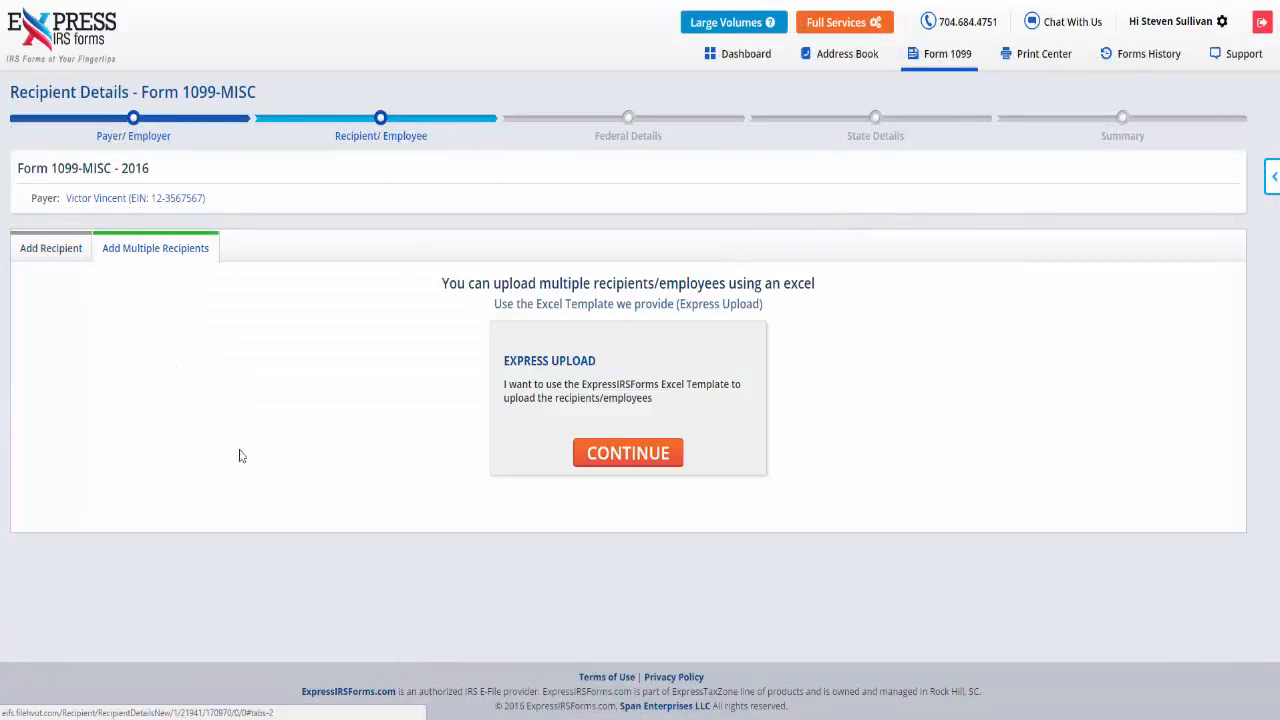
pyautogui.click(634, 456)
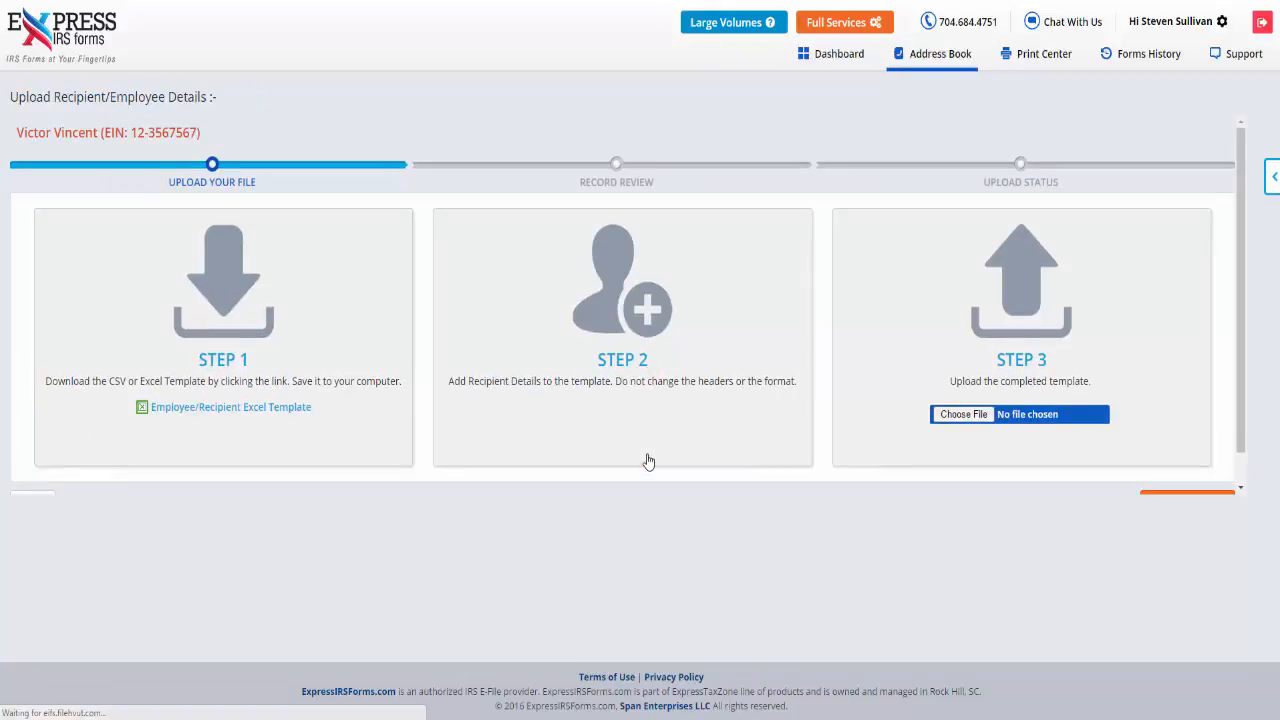
pyautogui.click(255, 418)
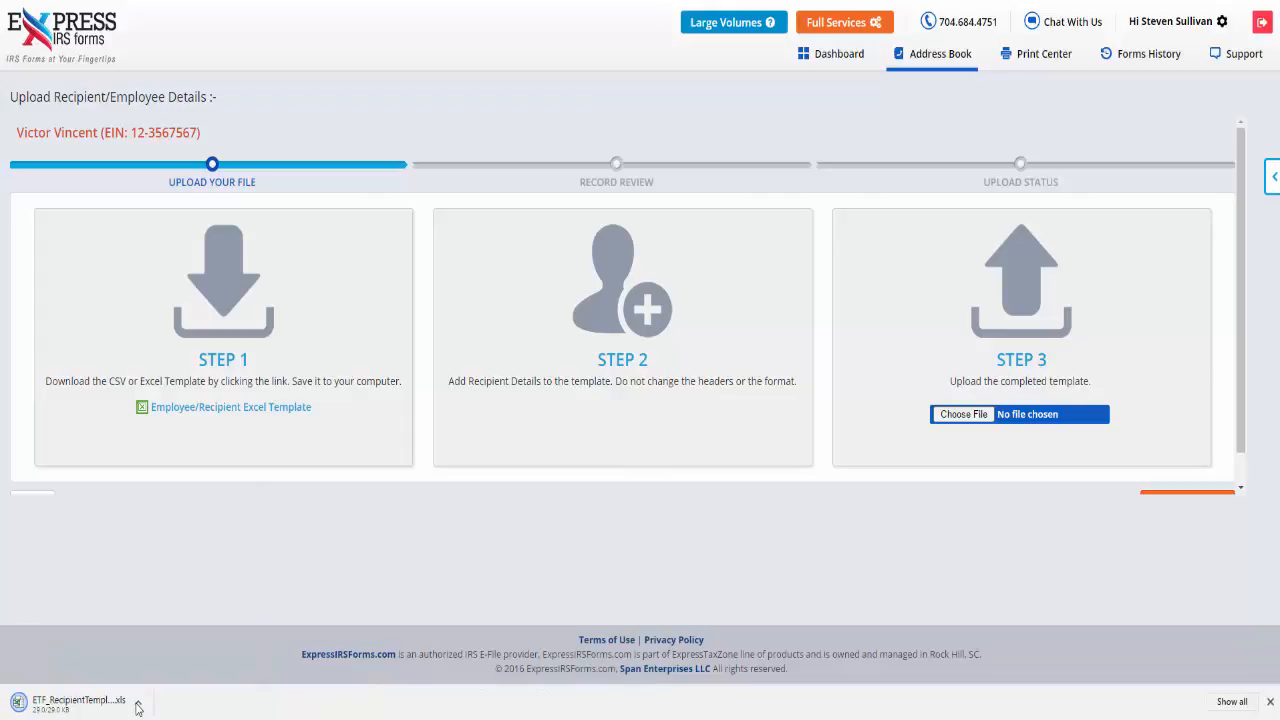
pyautogui.write('ris M')
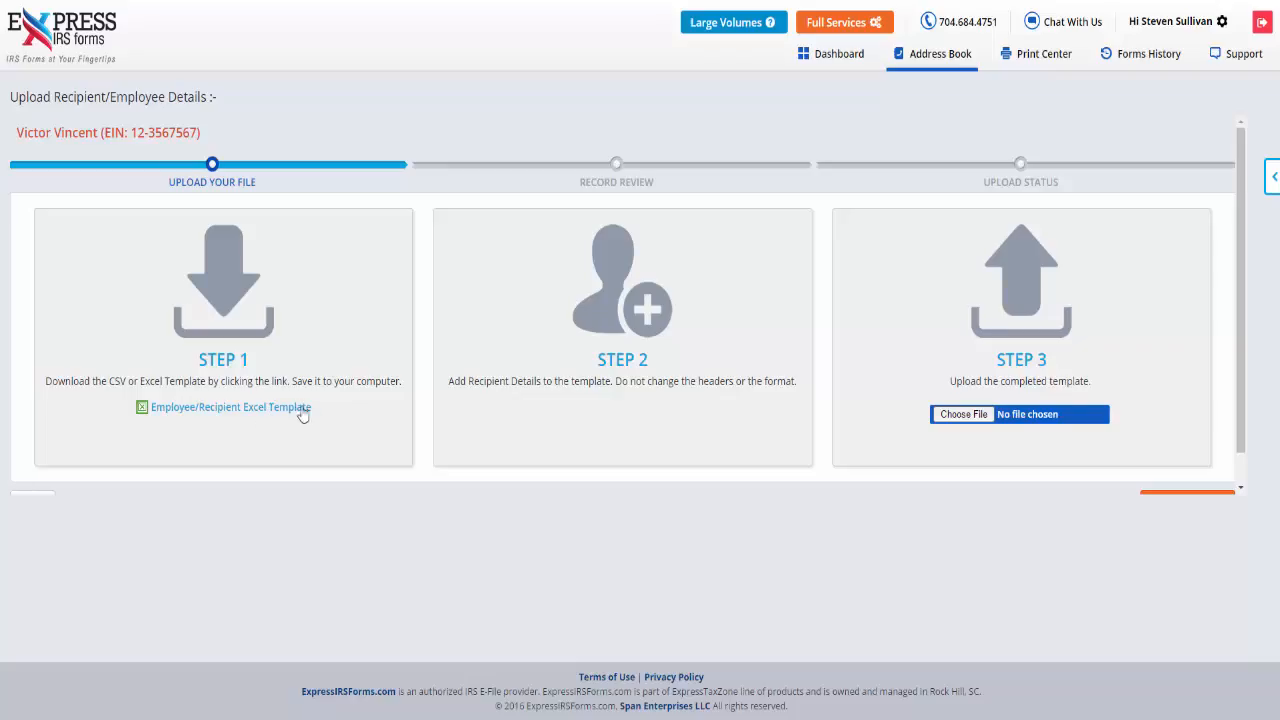
# Upload the completed recipient template, import its records, and go to the recipient page.
pyautogui.click(960, 414)
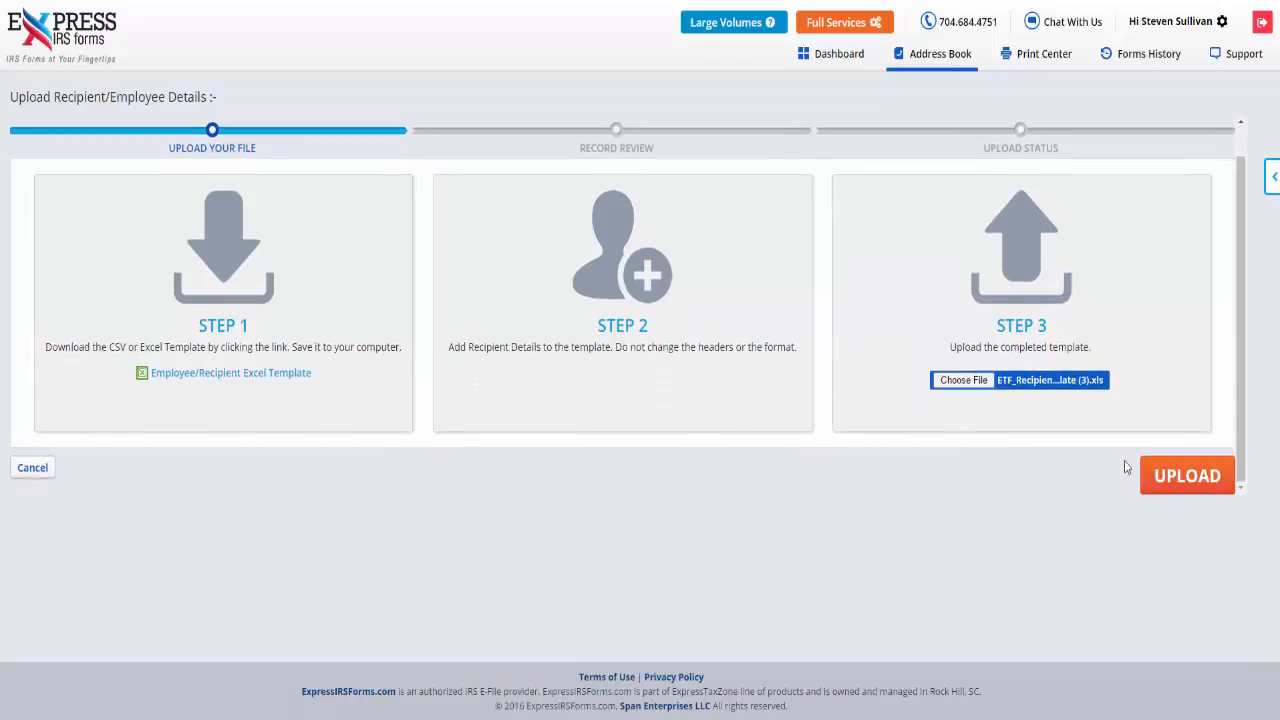
pyautogui.click(1210, 474)
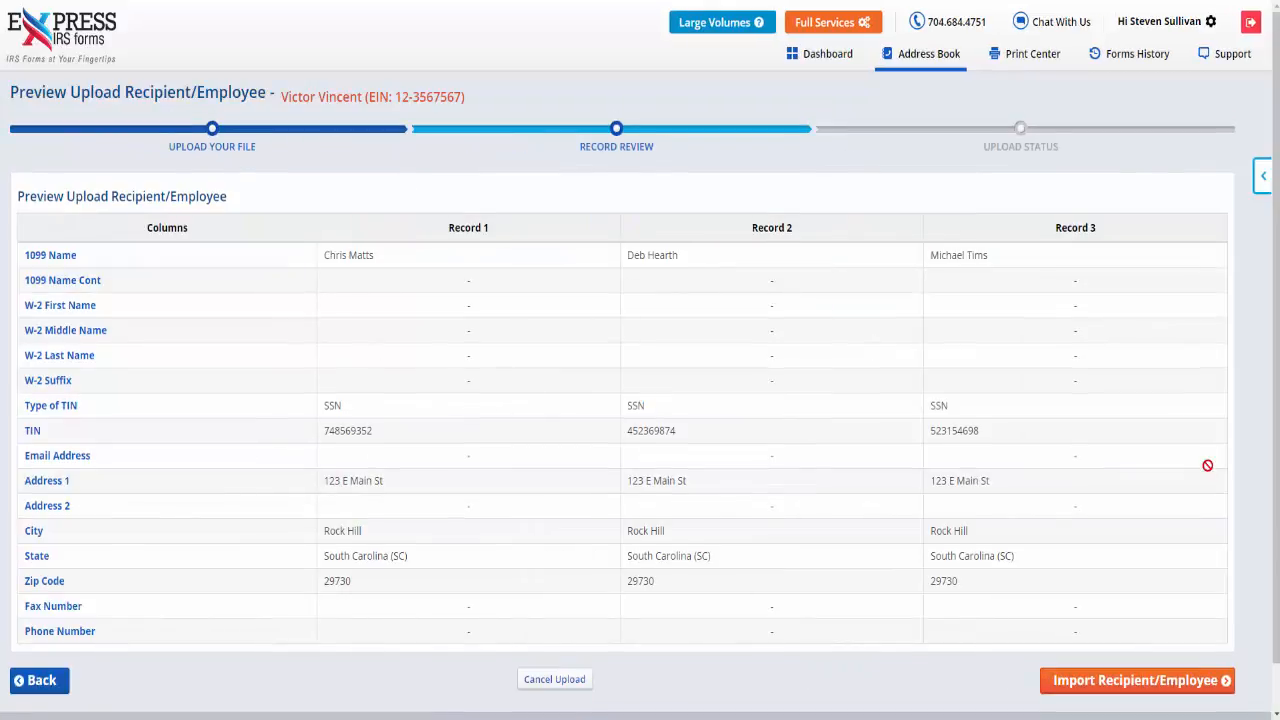
pyautogui.scroll(-1, 1207, 468)
pyautogui.click(1222, 636)
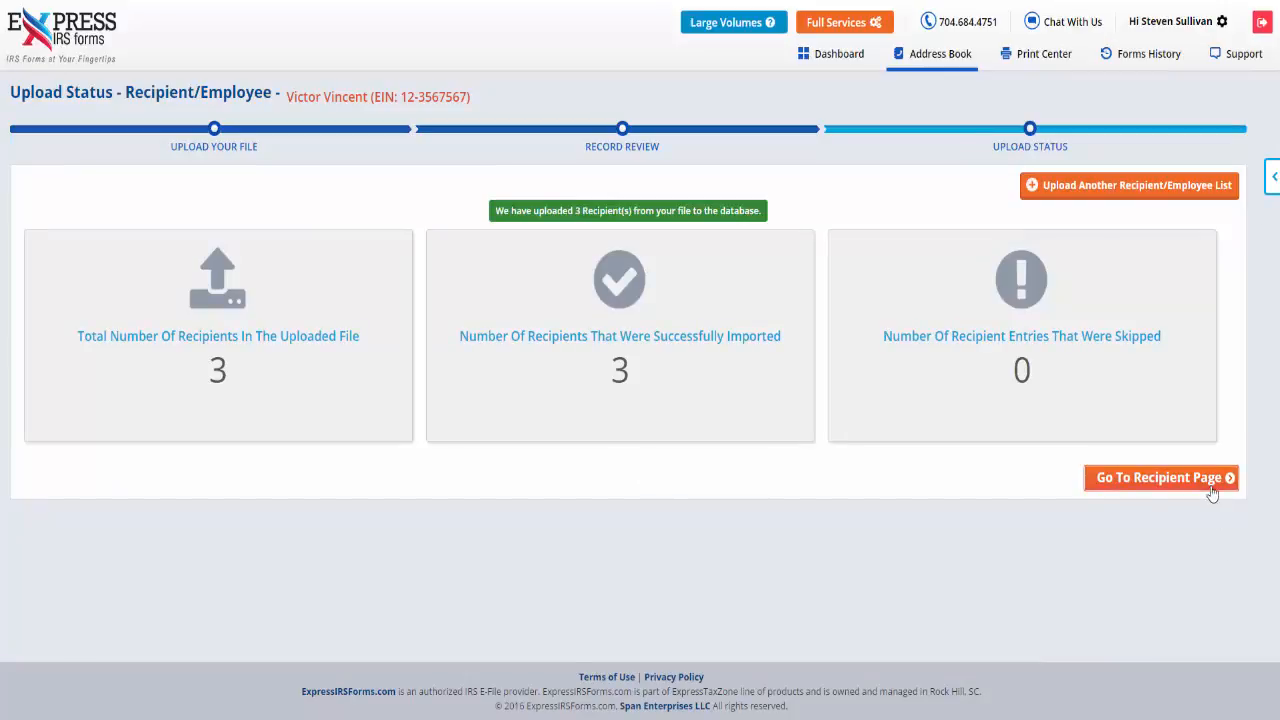
pyautogui.click(1210, 478)
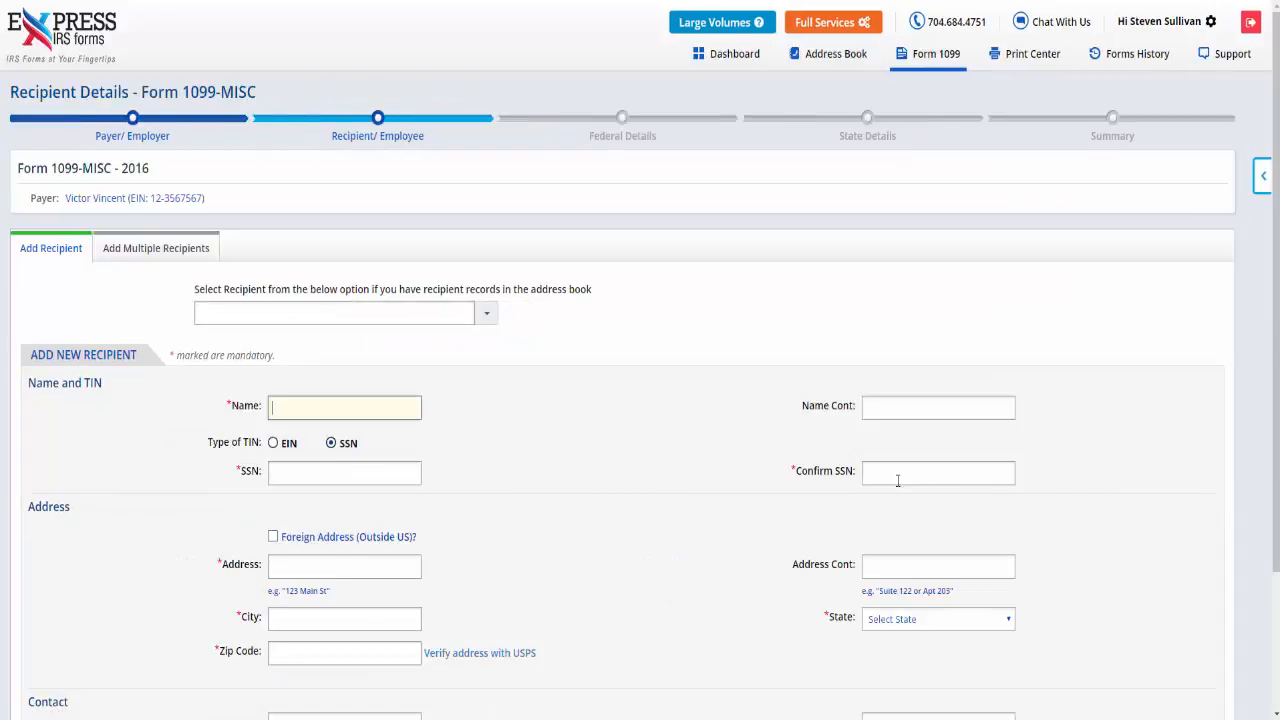
# Select the second saved recipient and enter rents 1200, royalties 1500, other income 100, federal tax withheld 250 and medical payments 1000.
pyautogui.click(492, 322)
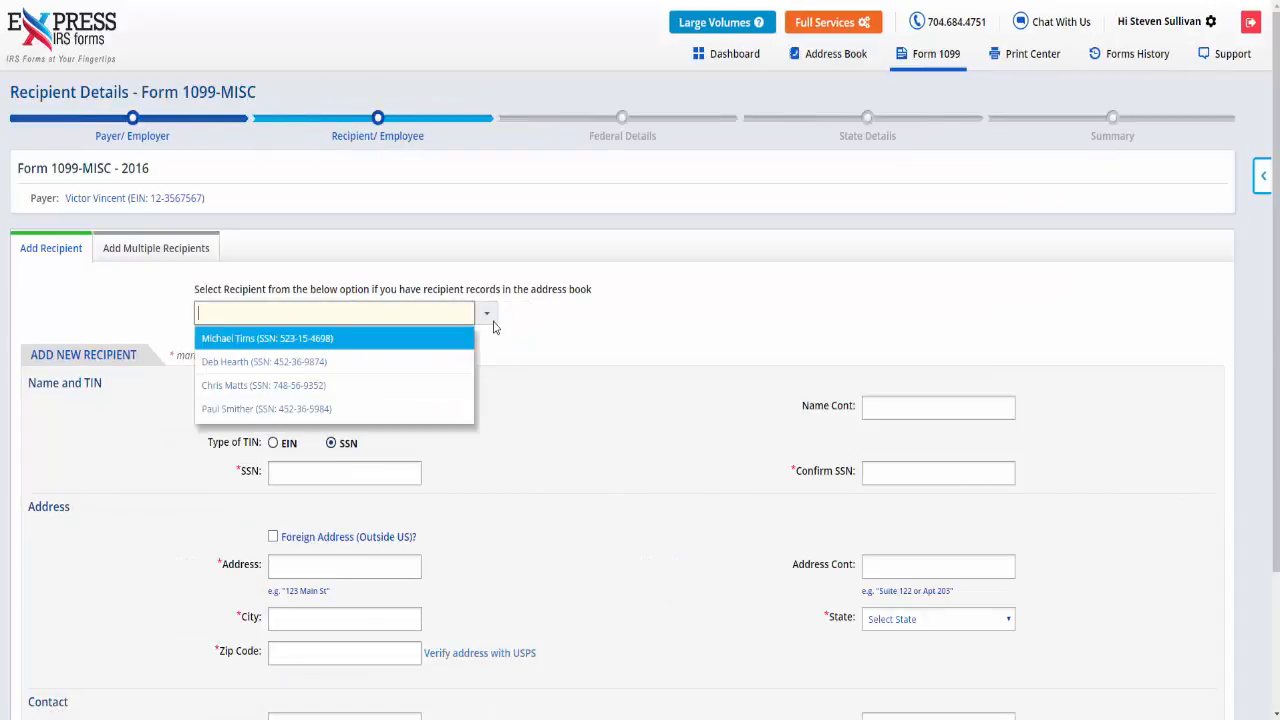
pyautogui.click(468, 366)
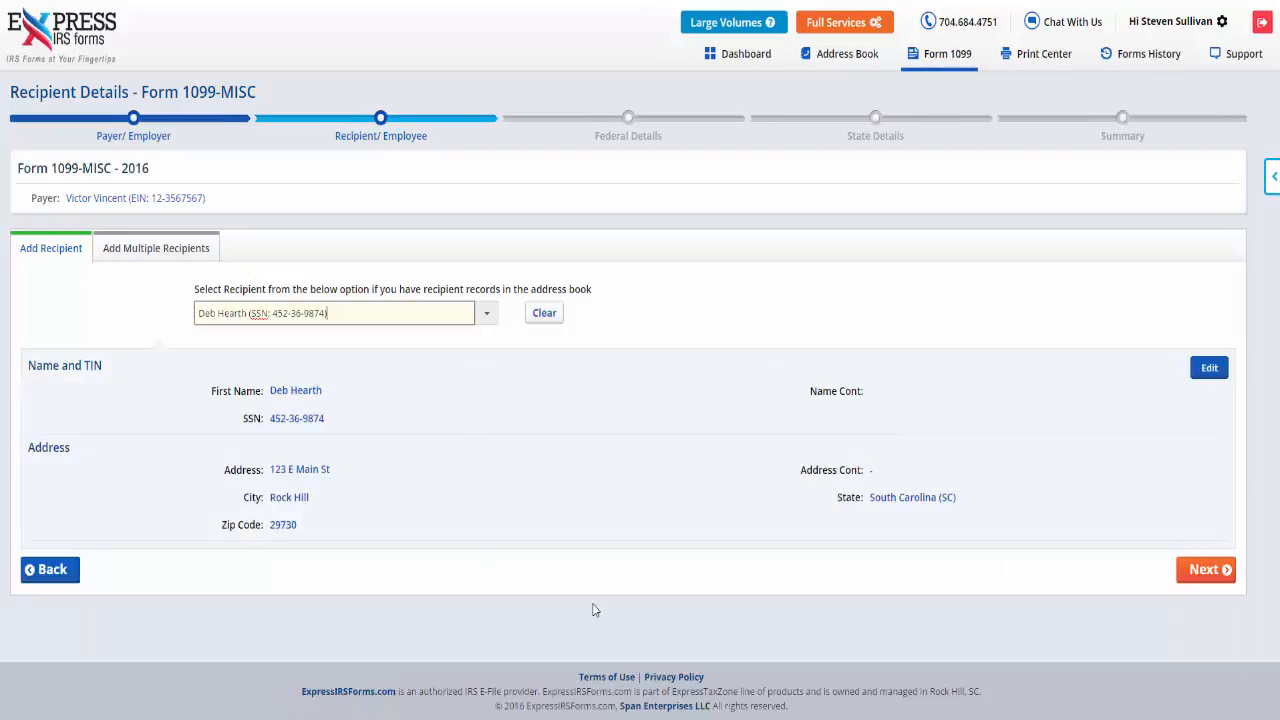
pyautogui.click(1203, 570)
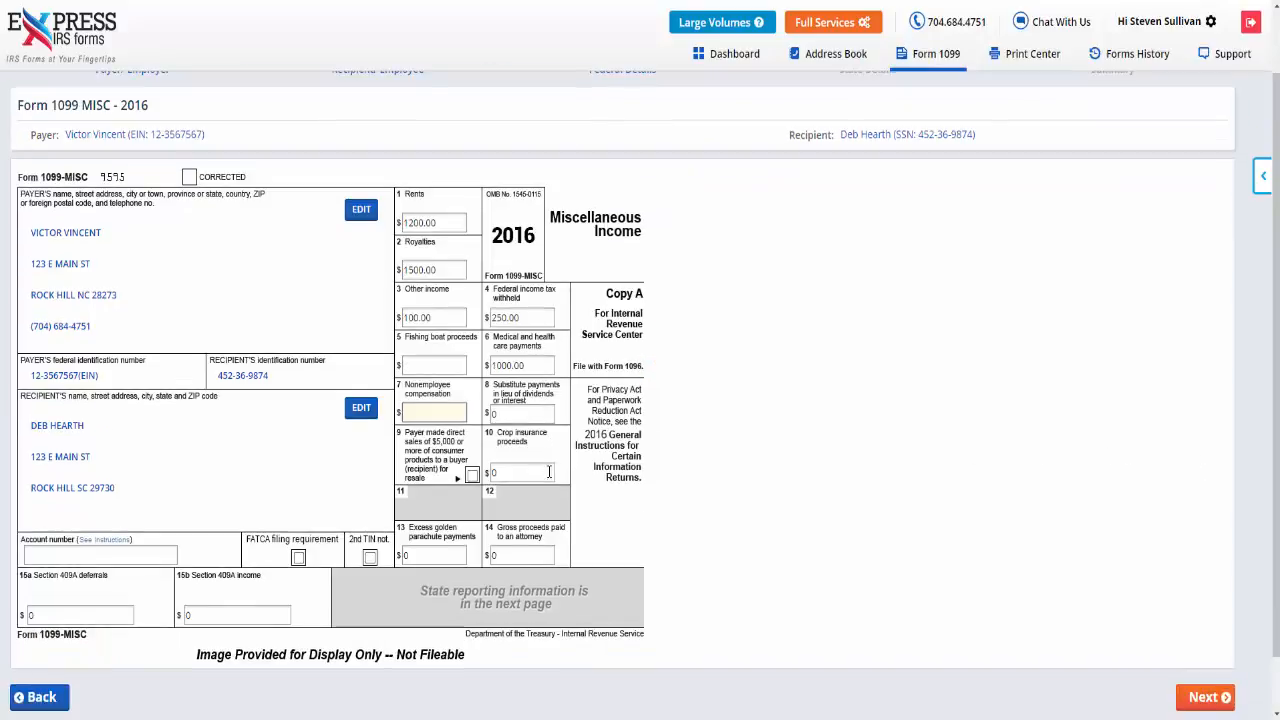
pyautogui.click(1208, 700)
# Set the form's state to South Carolina (SC), complete its state details, and continue to the summary.
pyautogui.click(404, 311)
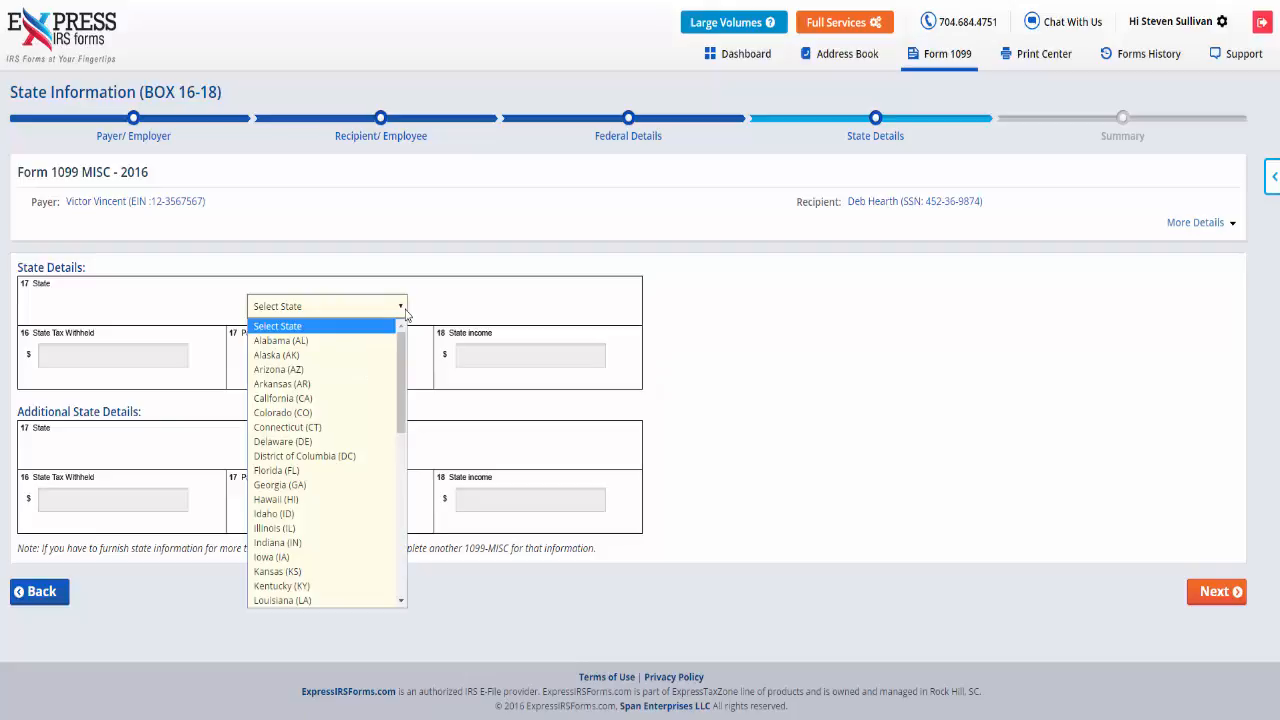
pyautogui.press('s')
pyautogui.press('Return')
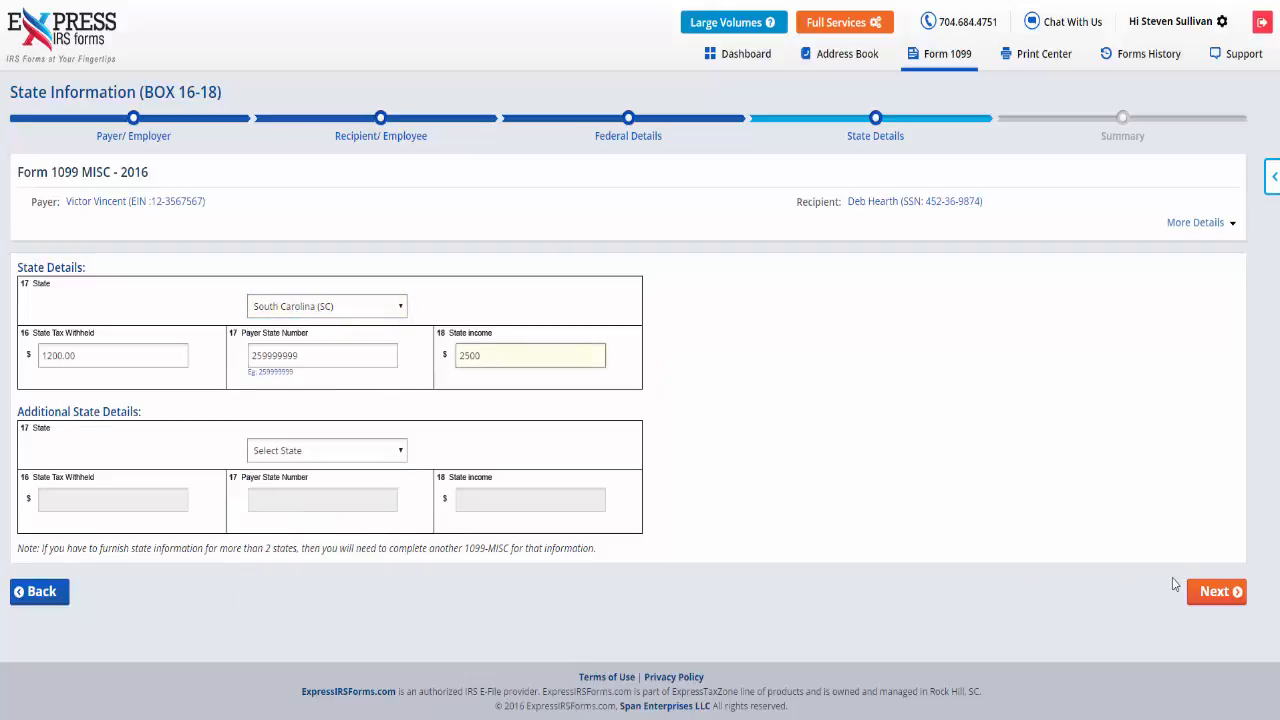
pyautogui.click(1226, 592)
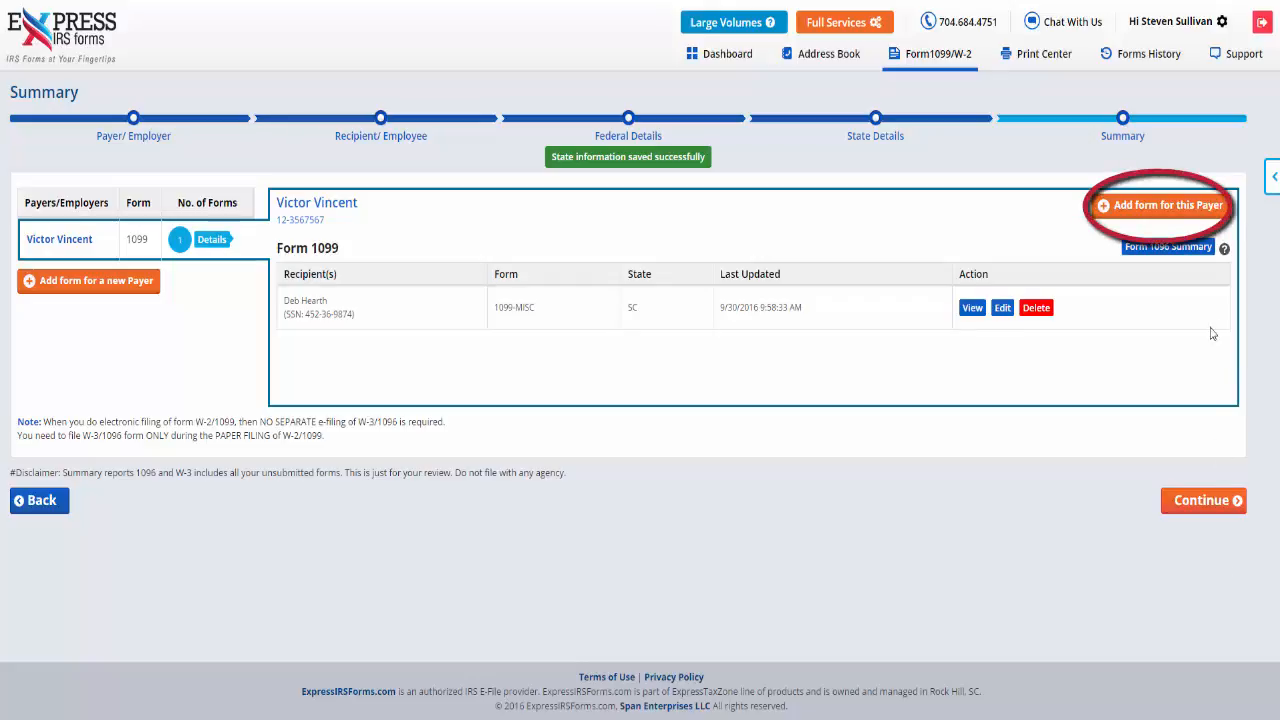
# Add another Form 1099-MISC for the same payer and select the second saved recipient in the address book list.
pyautogui.click(1201, 220)
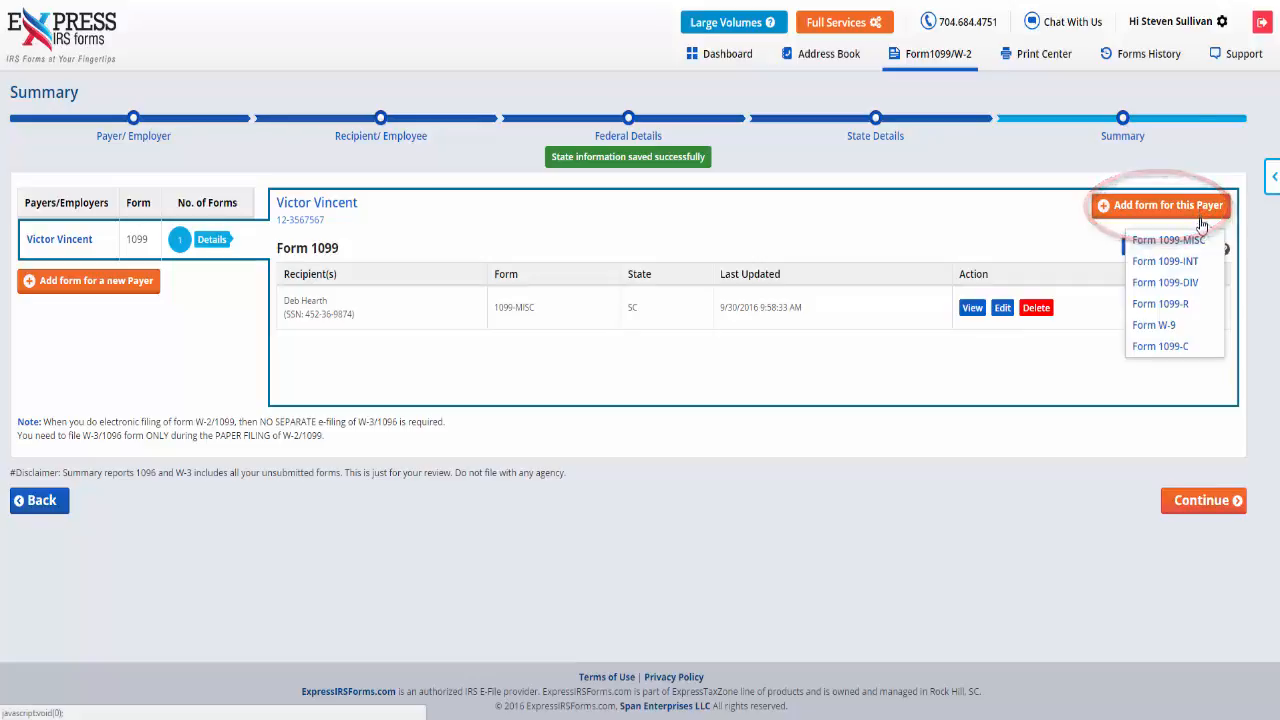
pyautogui.click(1168, 240)
pyautogui.click(489, 313)
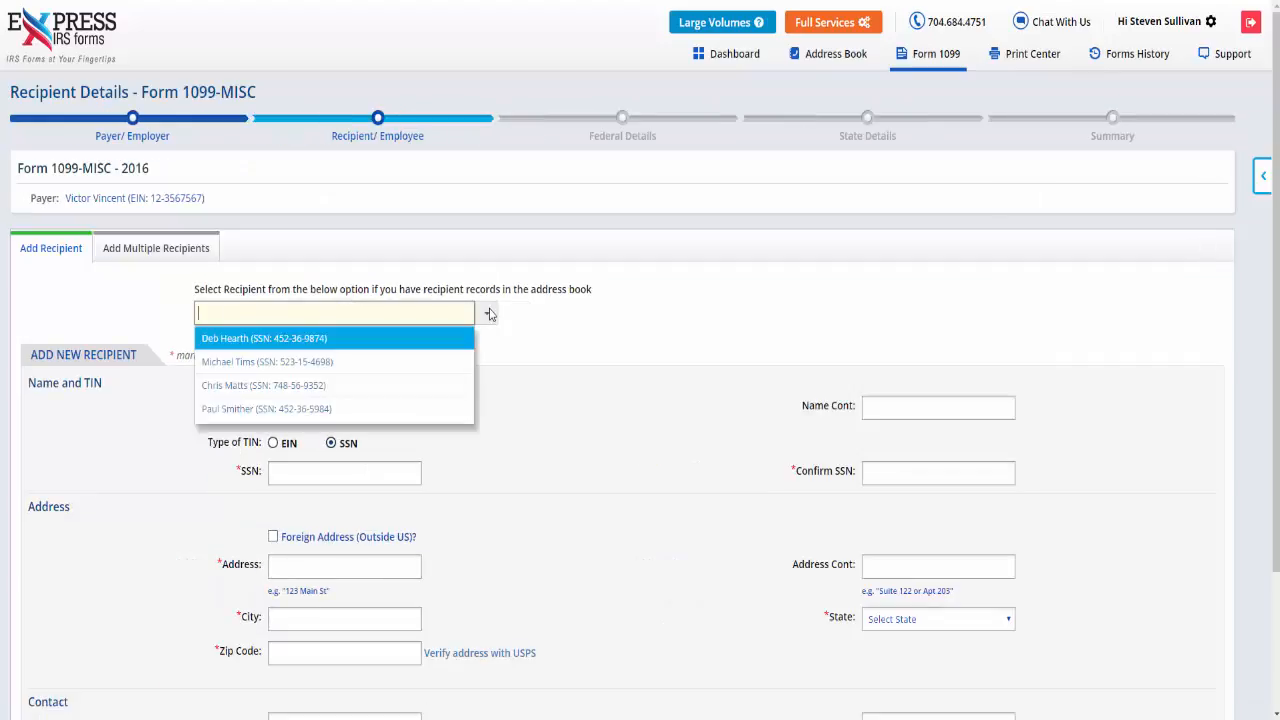
pyautogui.click(458, 364)
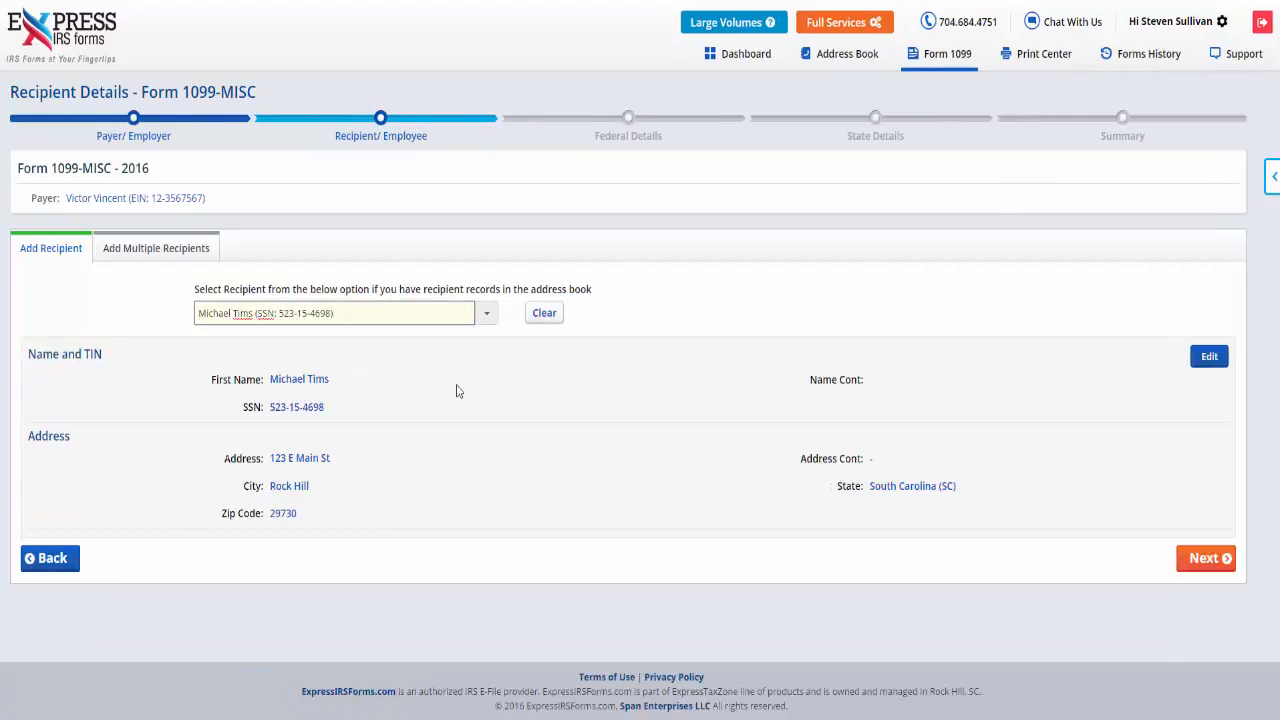
# Complete the recipient's form with rents 1200, other income 100, federal tax withheld 250, medical payments 1000 and state SC, and continue past the summary.
pyautogui.click(1205, 558)
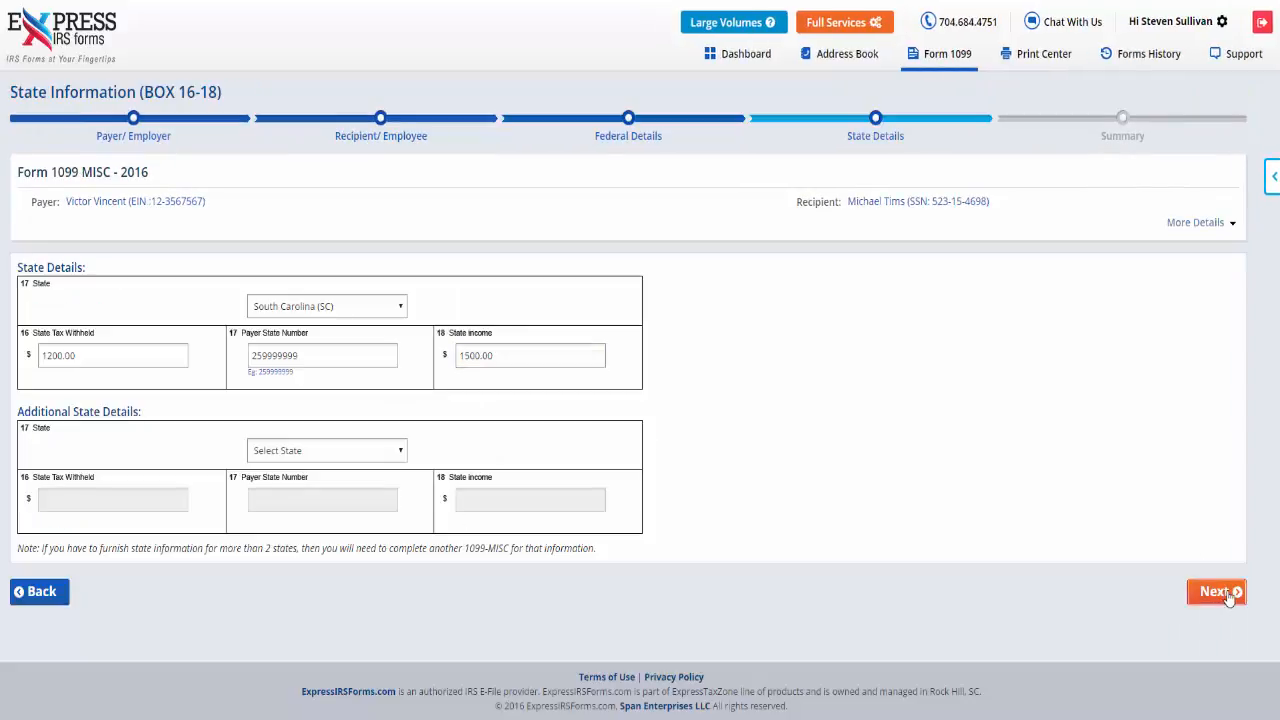
pyautogui.click(1222, 592)
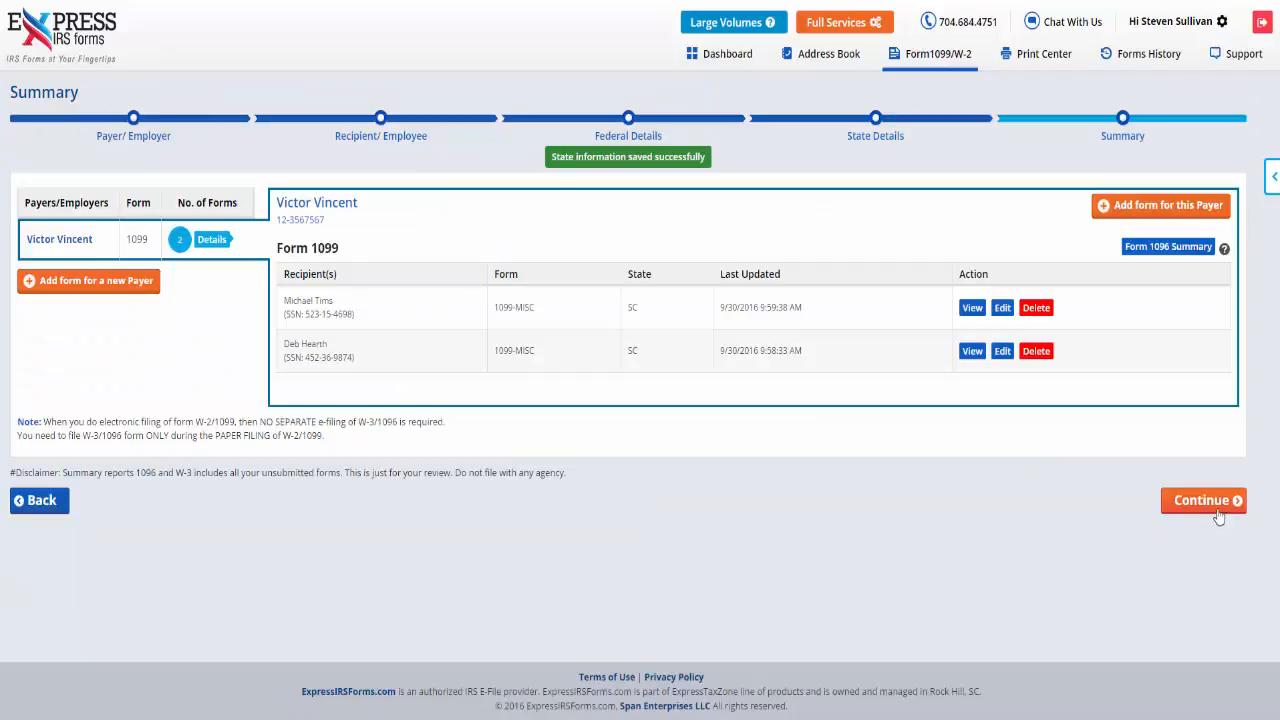
pyautogui.click(1203, 500)
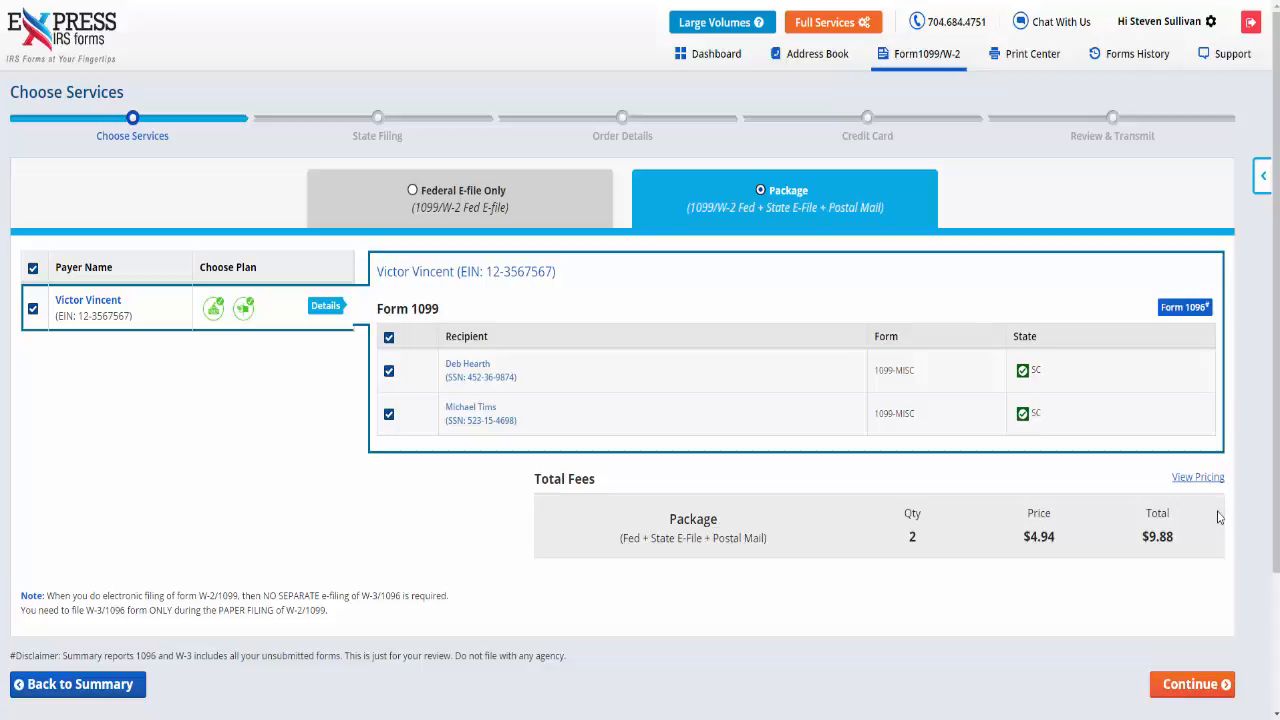
# Accept the Package service for both 1099-MISC forms, continue through state filing and order details, and use the saved Visa card for payment.
pyautogui.click(1225, 686)
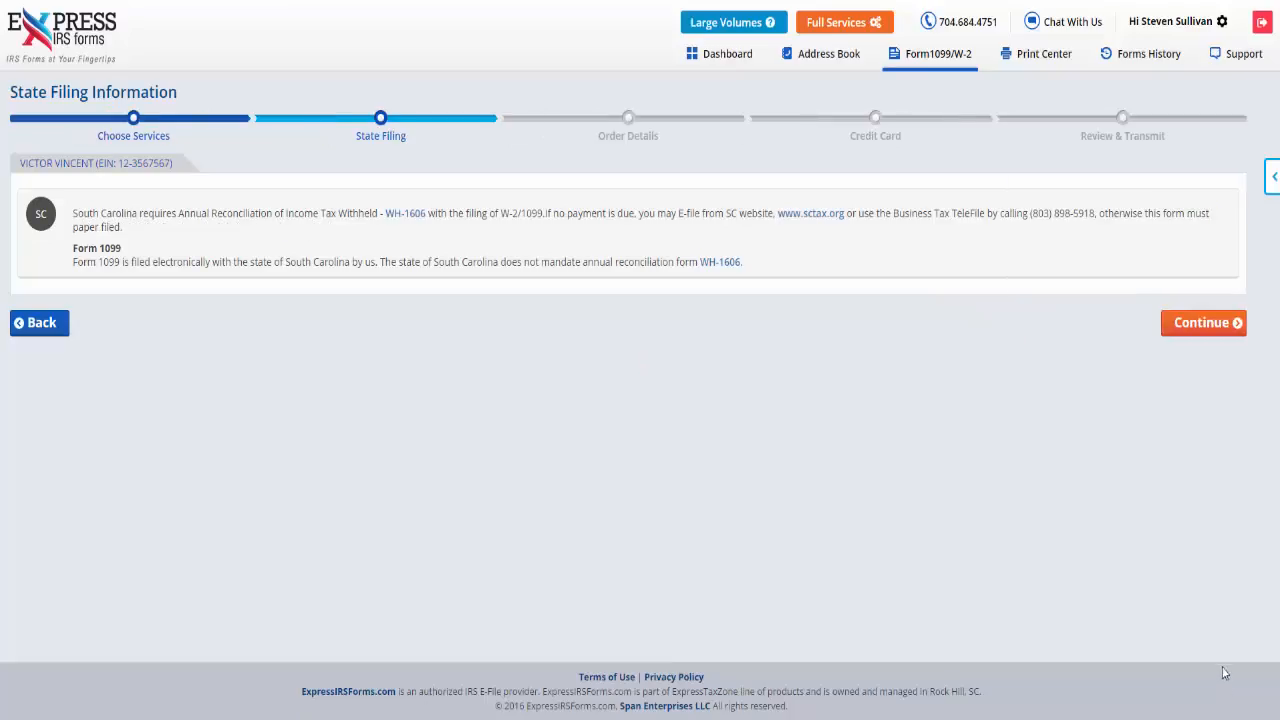
pyautogui.click(1193, 335)
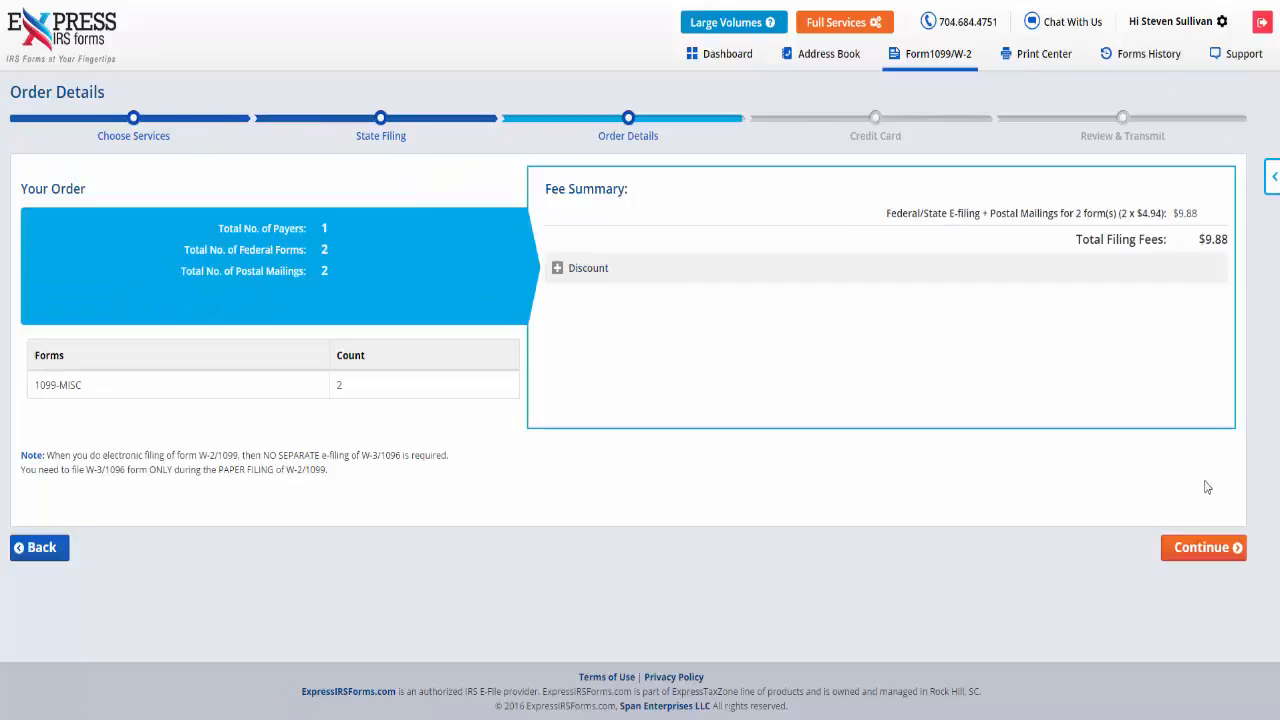
pyautogui.click(1203, 548)
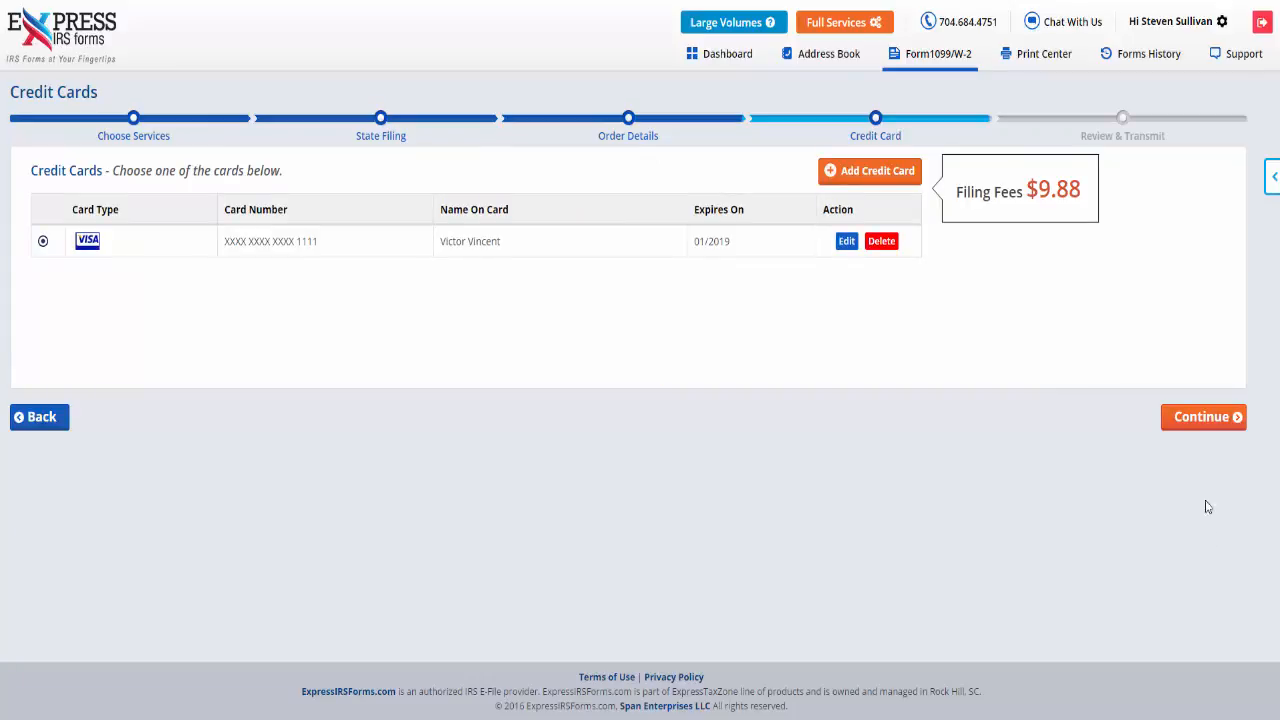
pyautogui.click(1200, 425)
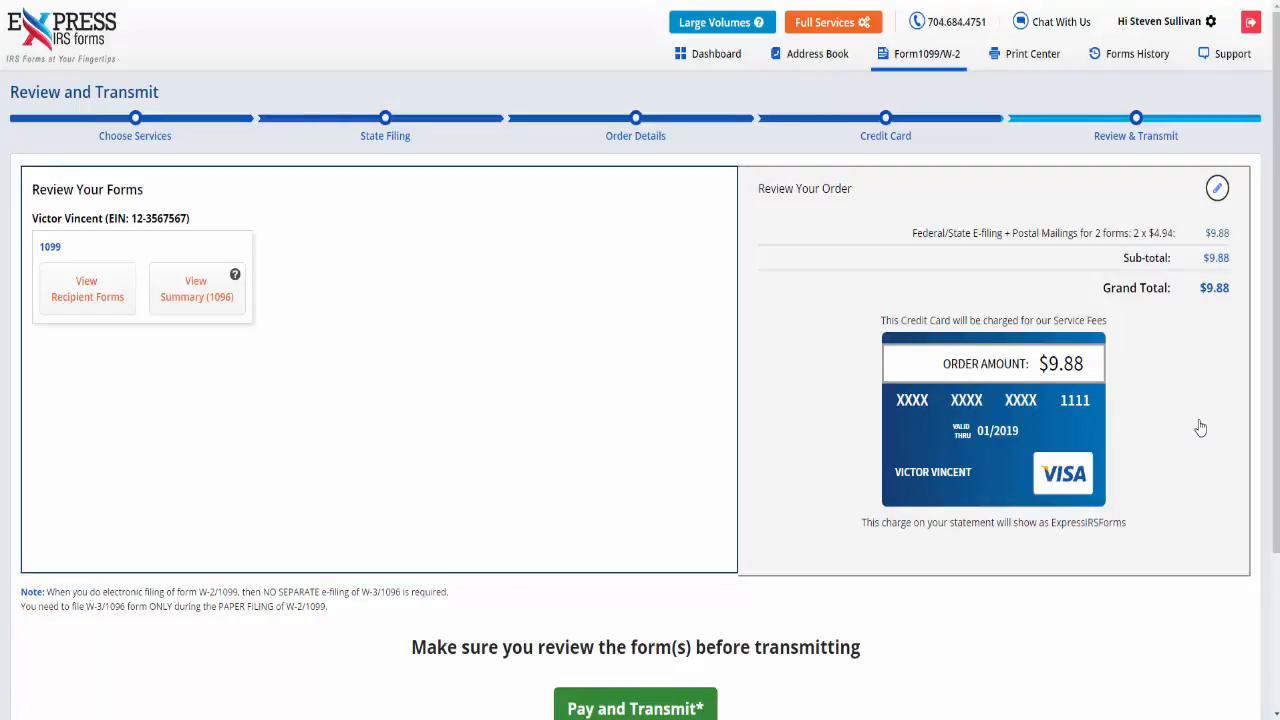
# Pay for and transmit the reviewed 1099-MISC forms, and return to the dashboard.
pyautogui.scroll(-1, 1201, 426)
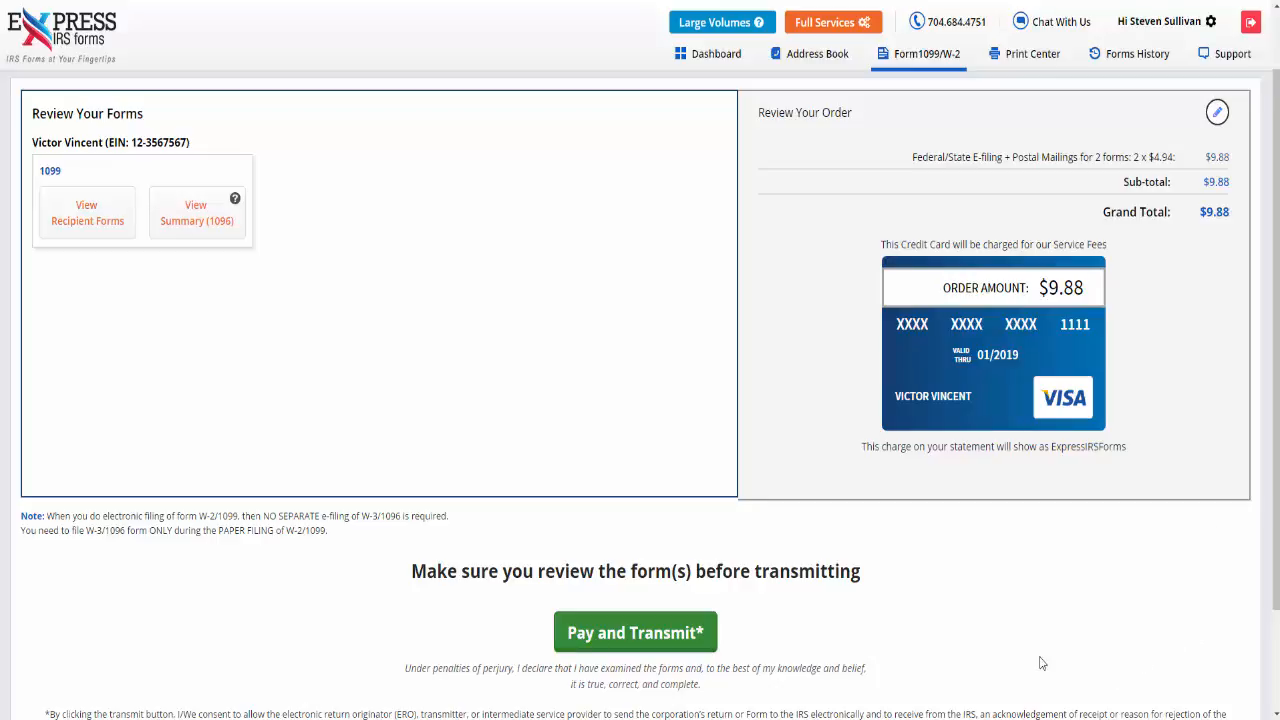
pyautogui.click(634, 635)
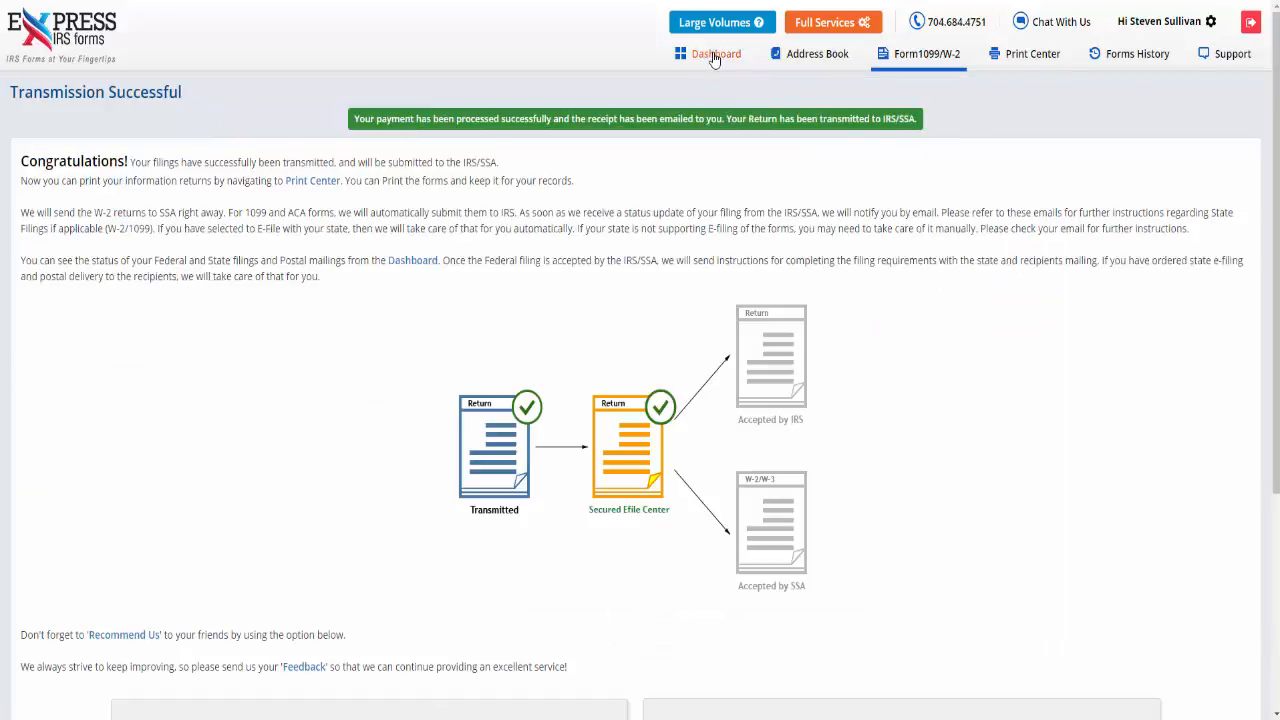
pyautogui.click(712, 53)
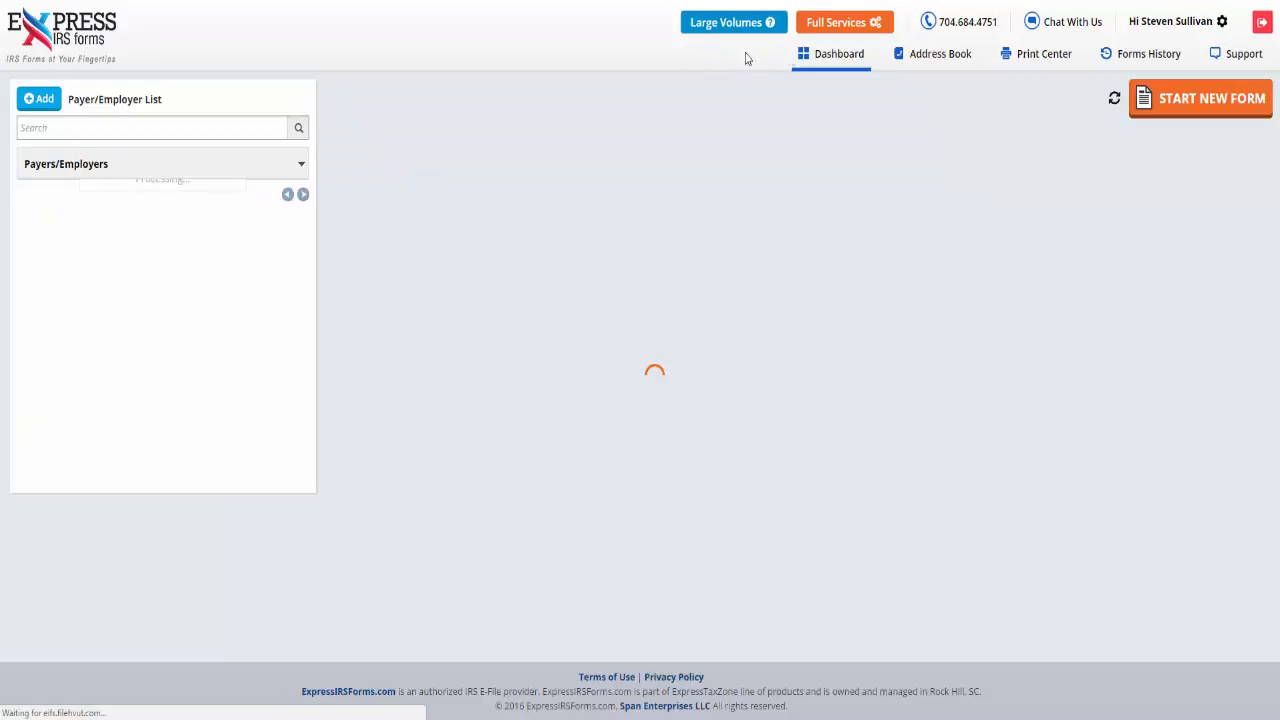